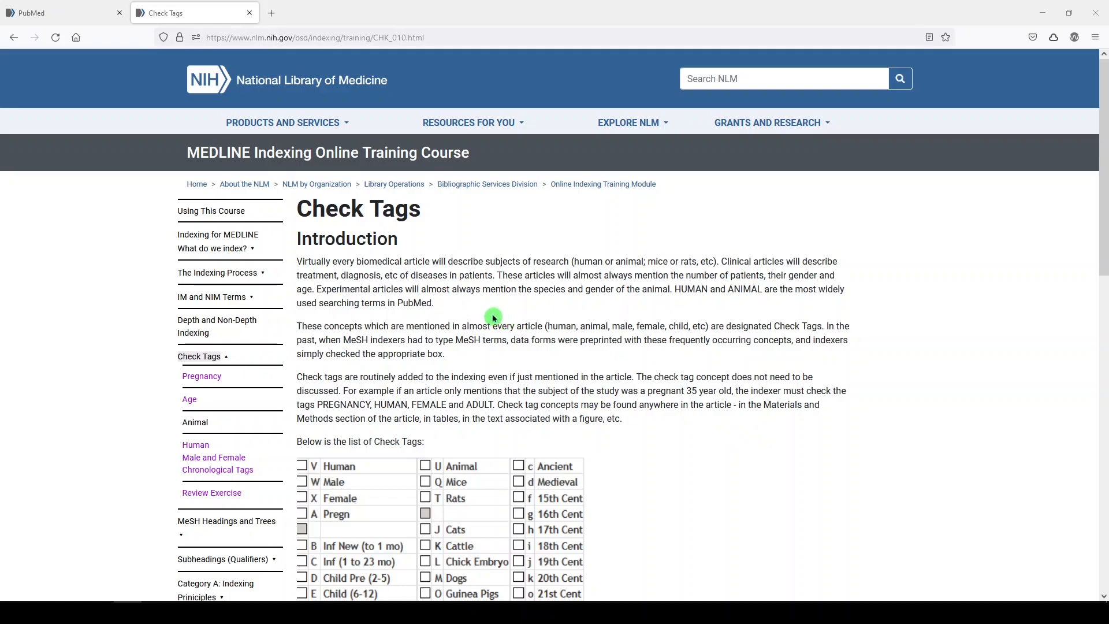
Step: Review the introduction to check tags and the list of available tags in the MEDLINE indexing course
{"action": "scroll", "coordinate": [450, 396], "scroll_direction": "down", "scroll_amount": 2}
{"action": "scroll", "coordinate": [454, 396], "scroll_direction": "down", "scroll_amount": 1}
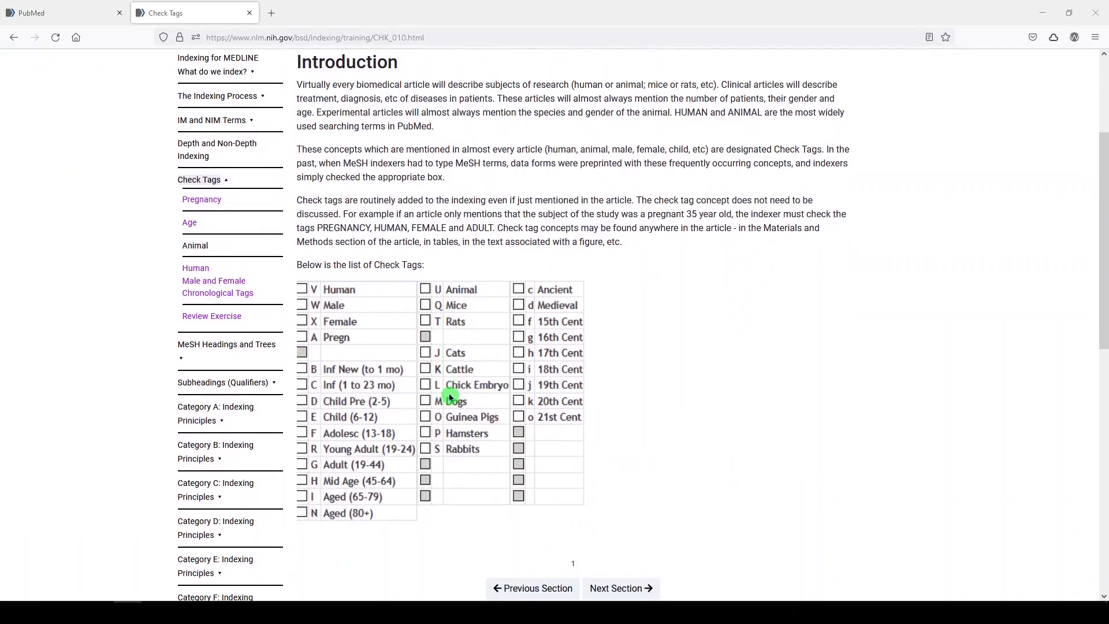
{"action": "scroll", "coordinate": [456, 396], "scroll_direction": "up", "scroll_amount": 1}
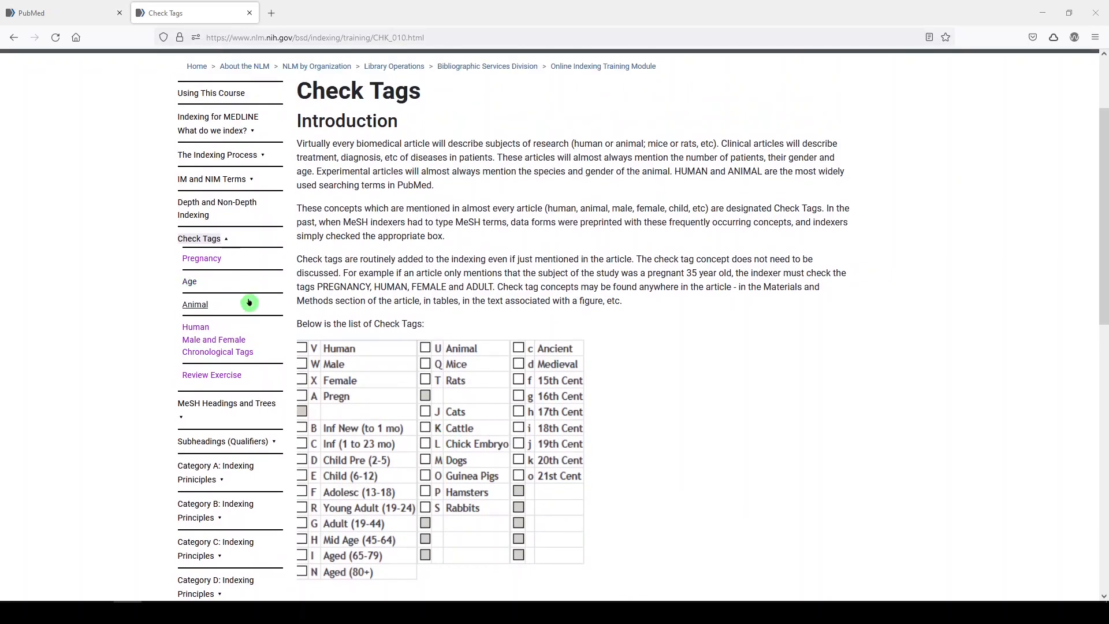
Step: Read the check tag rules for Pregnancy, Age, Animal, and Human, Male and Female, and Chronological Tags
{"action": "left_click", "coordinate": [211, 261]}
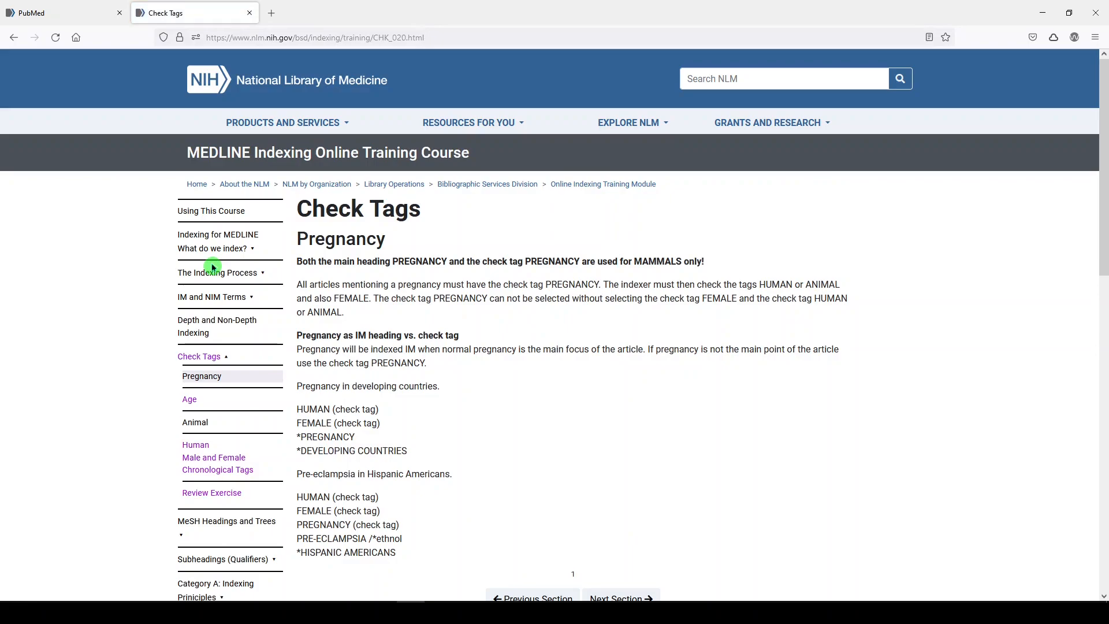
{"action": "left_click", "coordinate": [188, 400]}
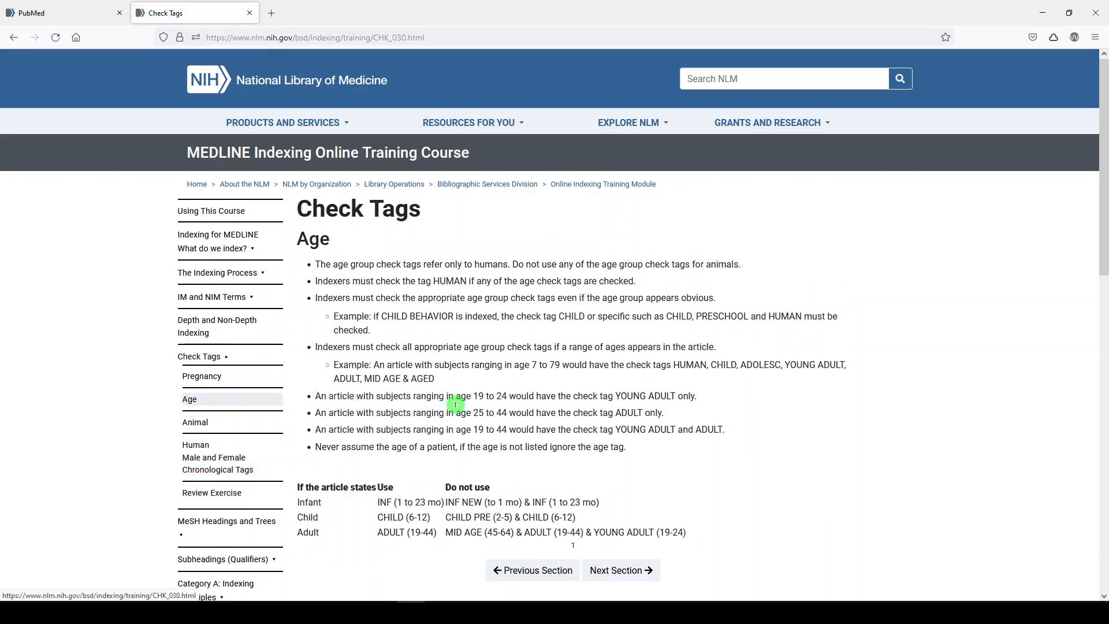
{"action": "scroll", "coordinate": [455, 405], "scroll_direction": "down", "scroll_amount": 1}
{"action": "left_click", "coordinate": [199, 367]}
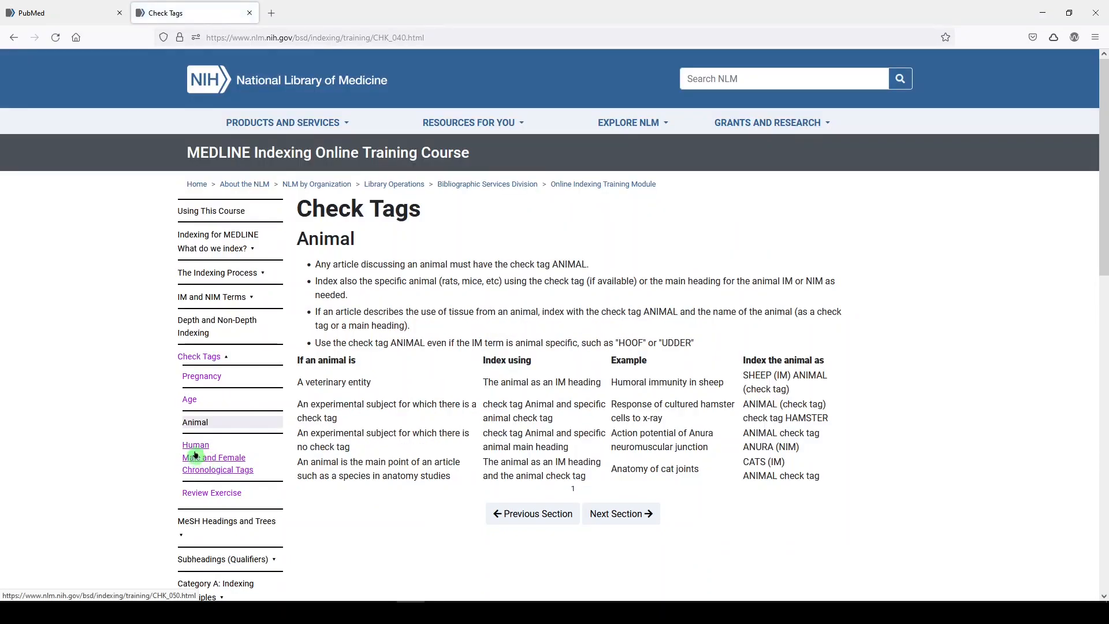
{"action": "left_click", "coordinate": [194, 455]}
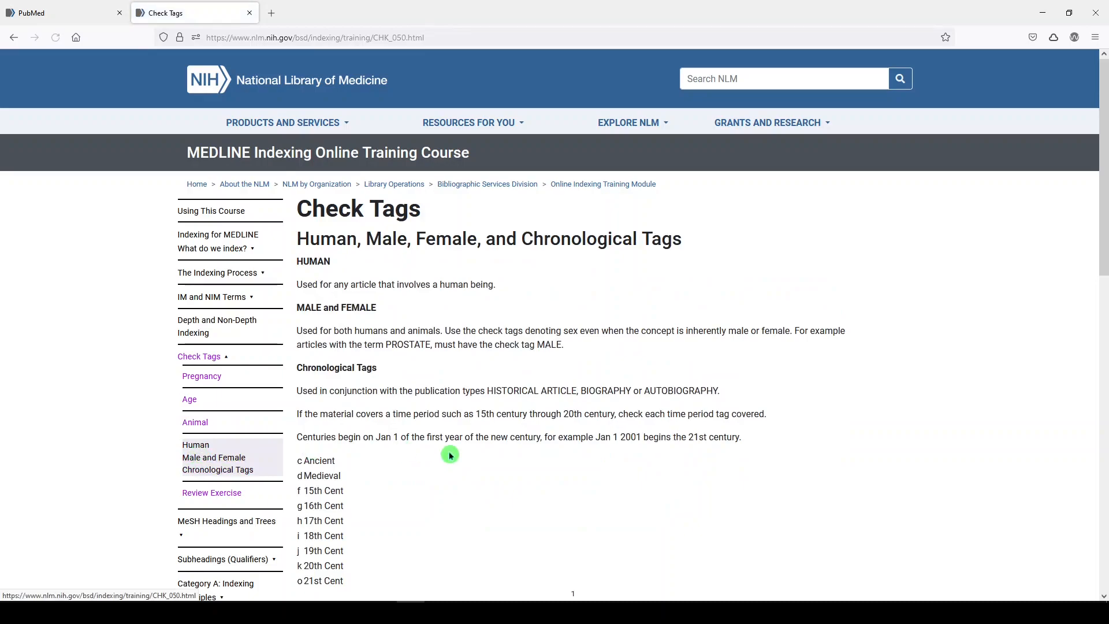
{"action": "scroll", "coordinate": [450, 456], "scroll_direction": "down", "scroll_amount": 1}
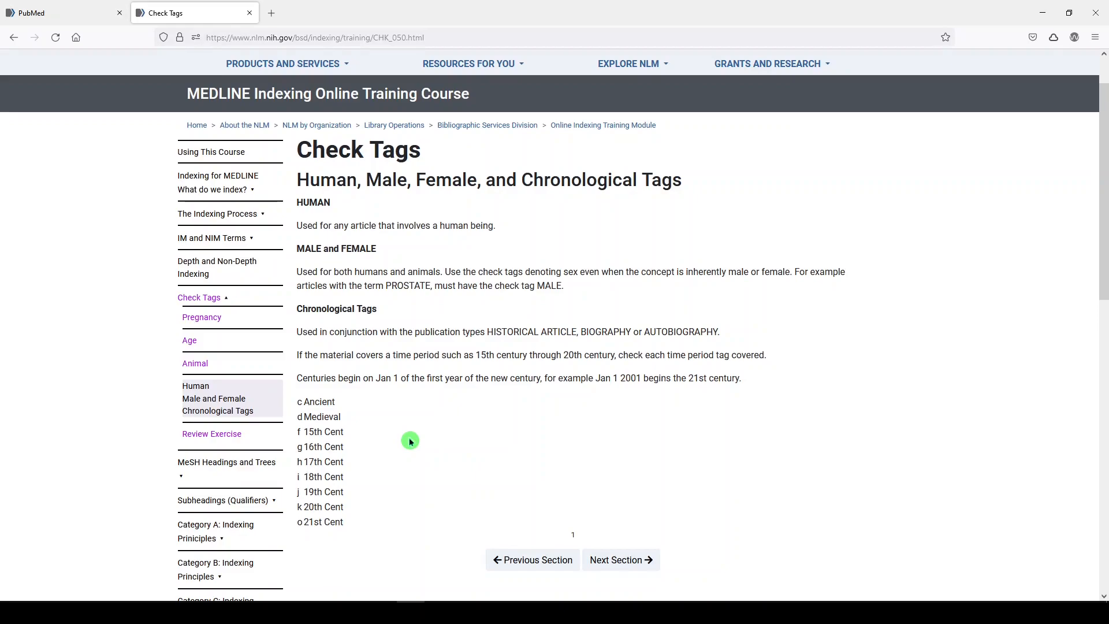
Step: Copy the full PubMed search strategy from decubitis search.docx in Word, then return to PubMed in the browser
{"action": "left_click", "coordinate": [42, 12]}
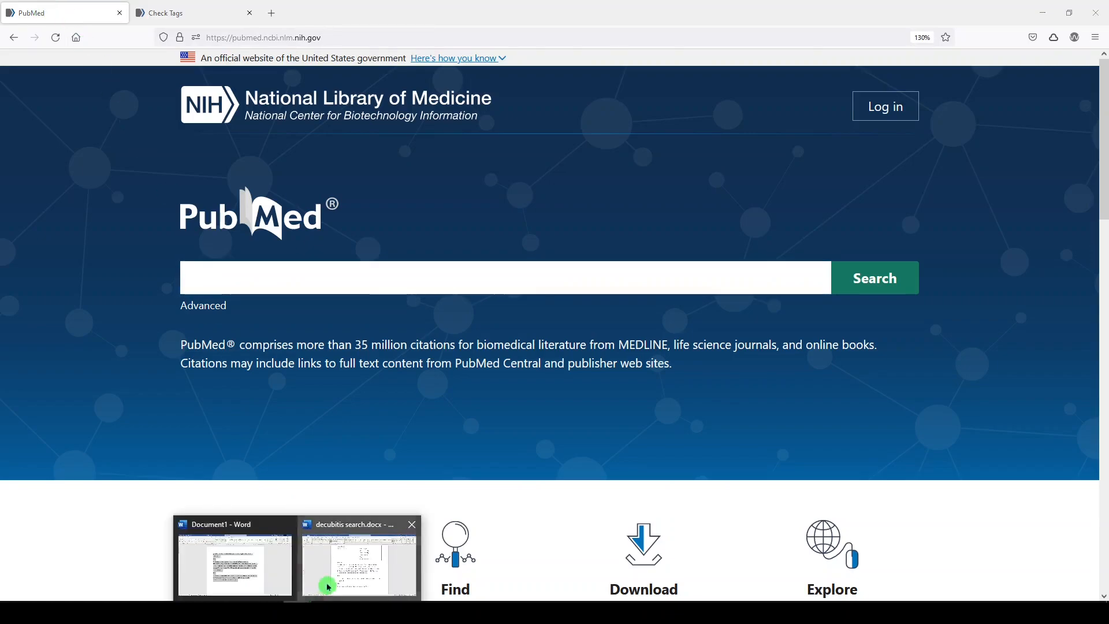
{"action": "left_click", "coordinate": [322, 586]}
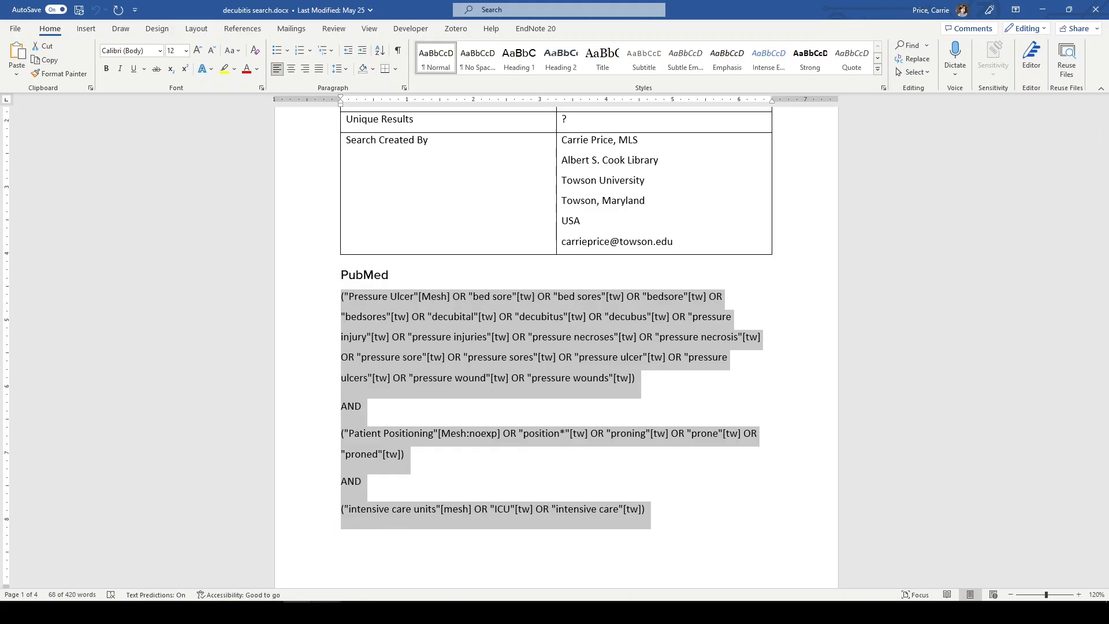
{"action": "left_click", "coordinate": [411, 613]}
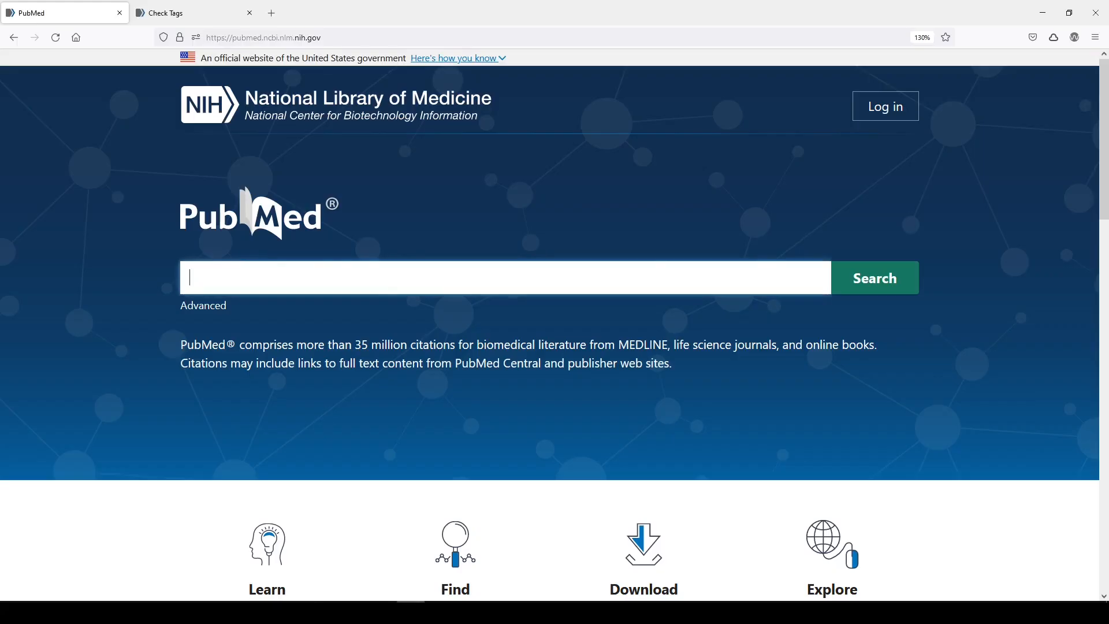
Step: Run the copied search on pressure ulcers, patient positioning and intensive care in PubMed
{"action": "left_click", "coordinate": [271, 287]}
{"action": "key", "text": "ctrl+v"}
{"action": "left_click", "coordinate": [857, 279]}
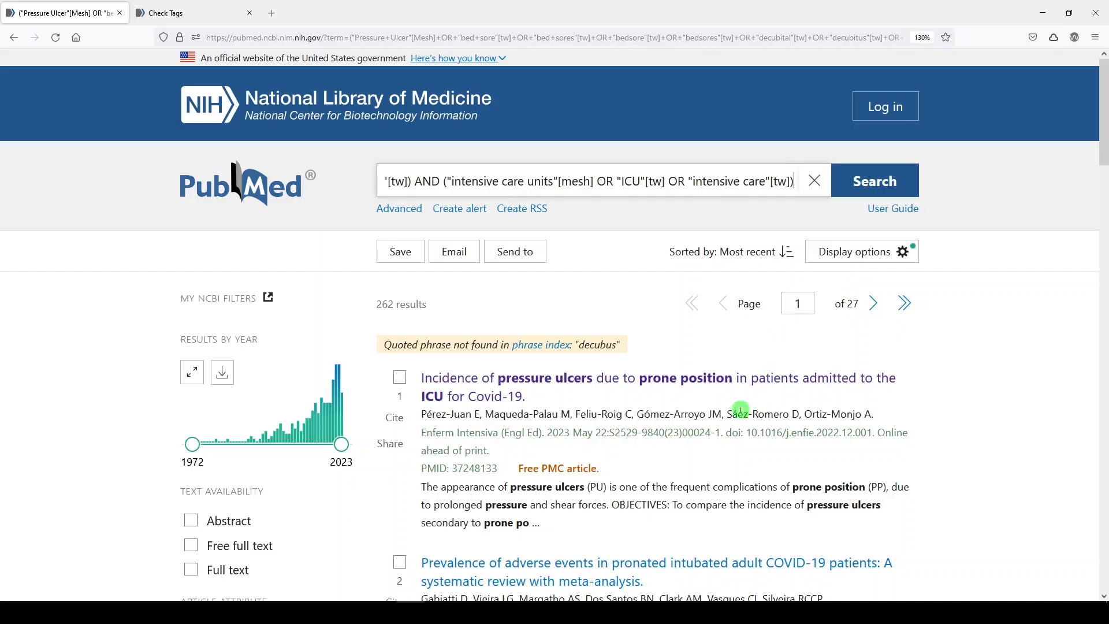
Step: Filter the search results by the species Humans
{"action": "scroll", "coordinate": [635, 416], "scroll_direction": "down", "scroll_amount": 3}
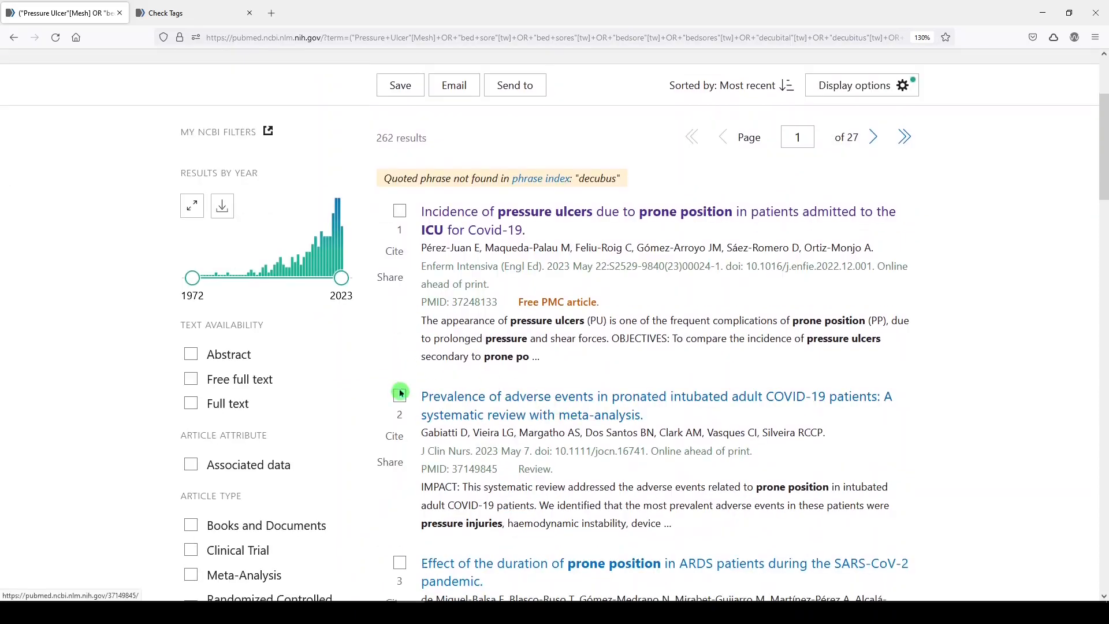
{"action": "scroll", "coordinate": [327, 486], "scroll_direction": "down", "scroll_amount": 3}
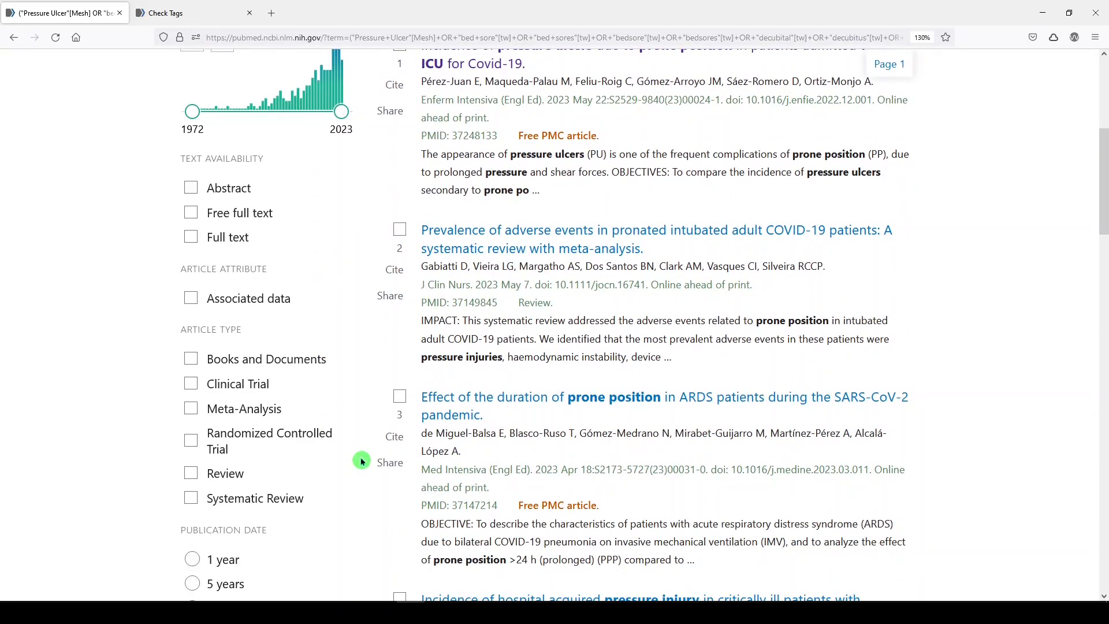
{"action": "scroll", "coordinate": [362, 461], "scroll_direction": "down", "scroll_amount": 5}
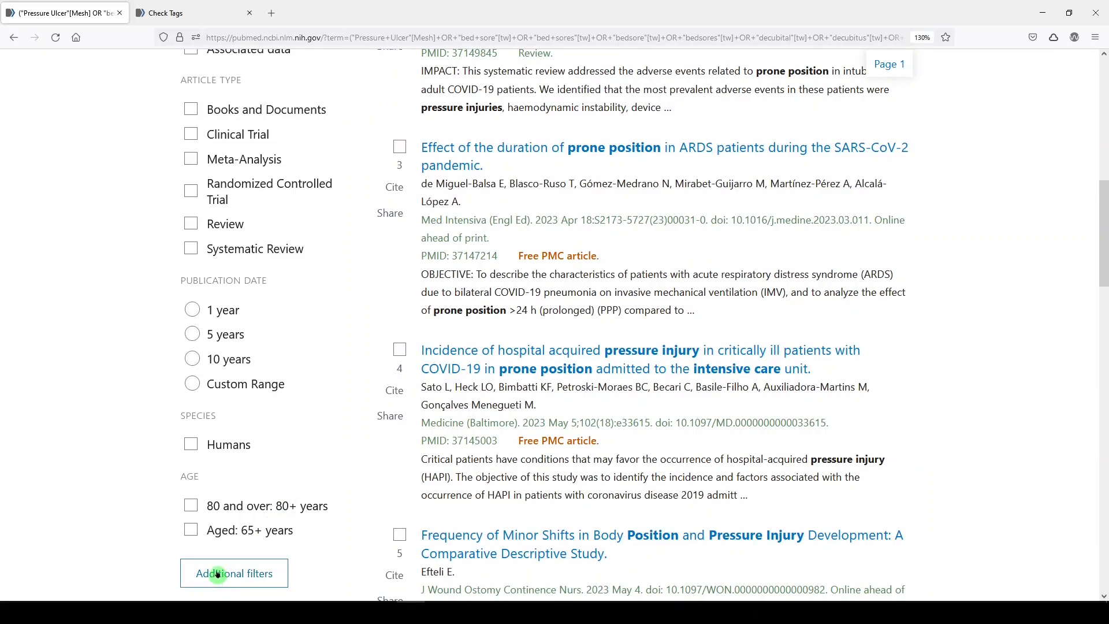
{"action": "left_click", "coordinate": [228, 448]}
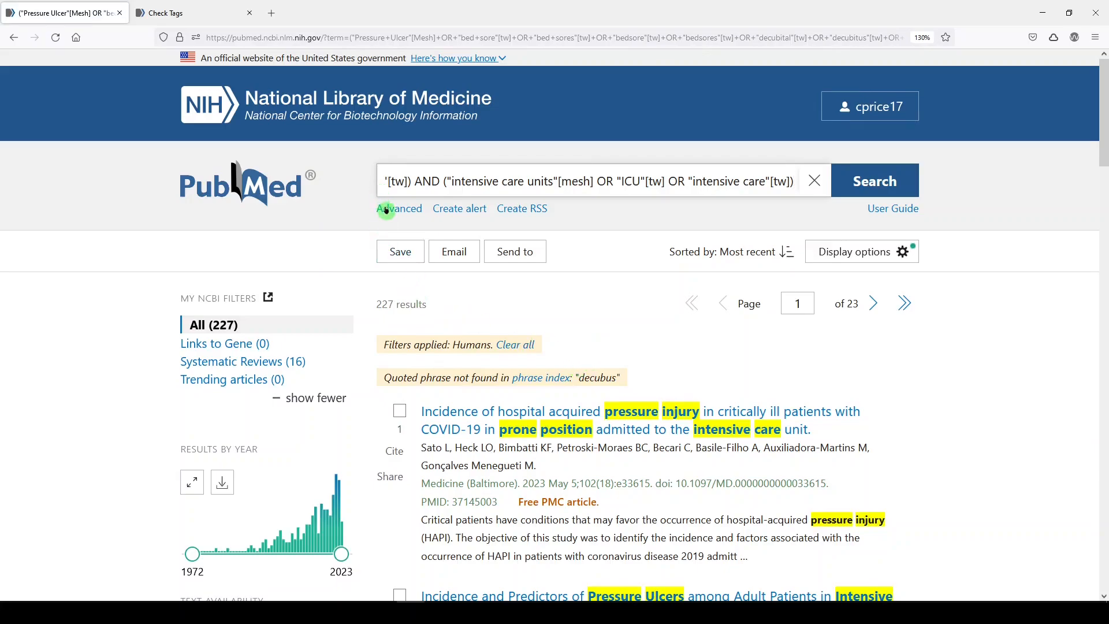
Step: Clear the Humans filter in the advanced search builder and add the unfiltered search #2 to the query box
{"action": "left_click", "coordinate": [386, 211]}
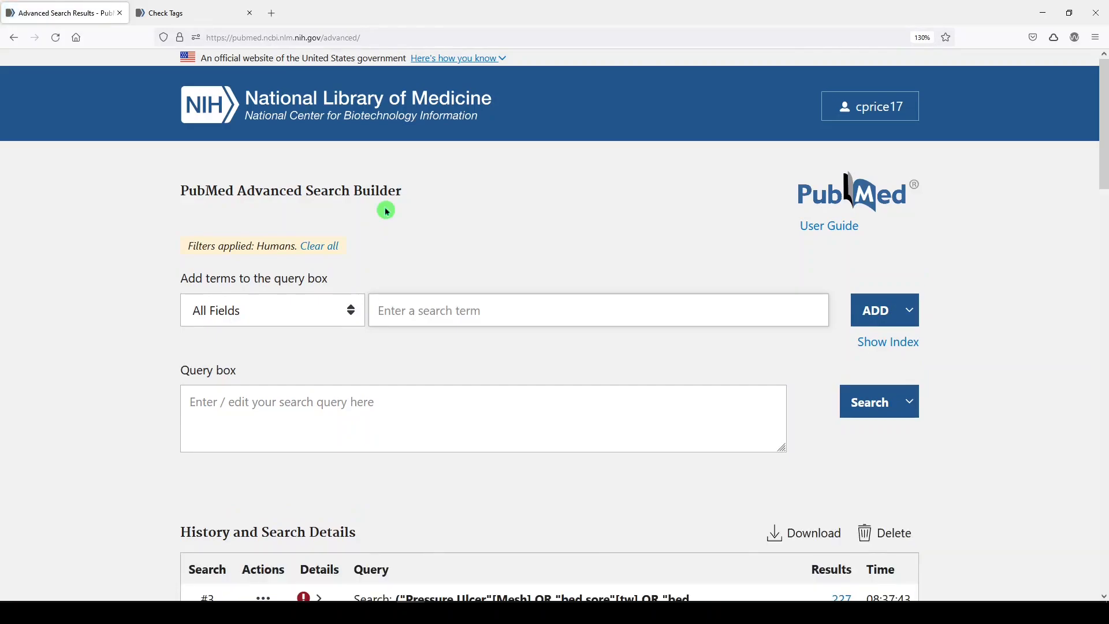
{"action": "left_click", "coordinate": [319, 250]}
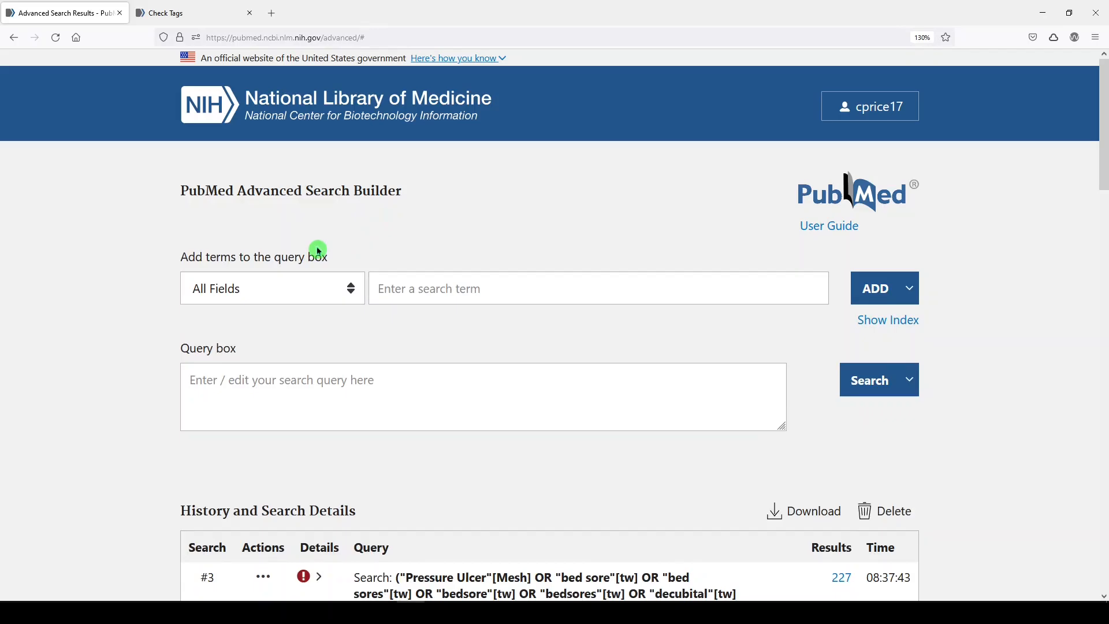
{"action": "scroll", "coordinate": [319, 249], "scroll_direction": "down", "scroll_amount": 3}
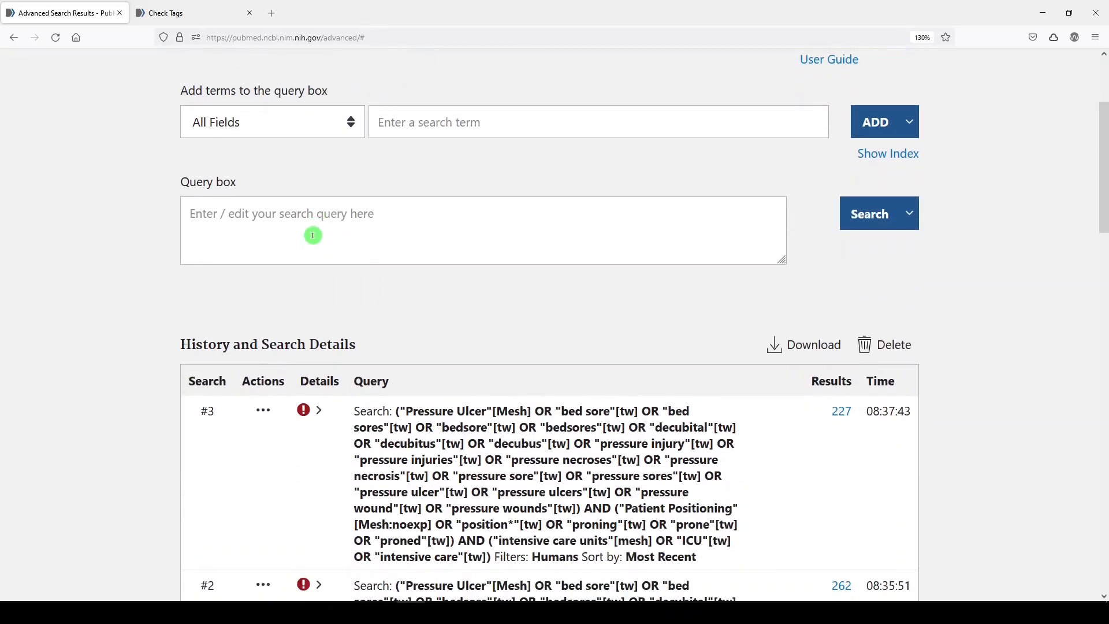
{"action": "scroll", "coordinate": [341, 315], "scroll_direction": "down", "scroll_amount": 3}
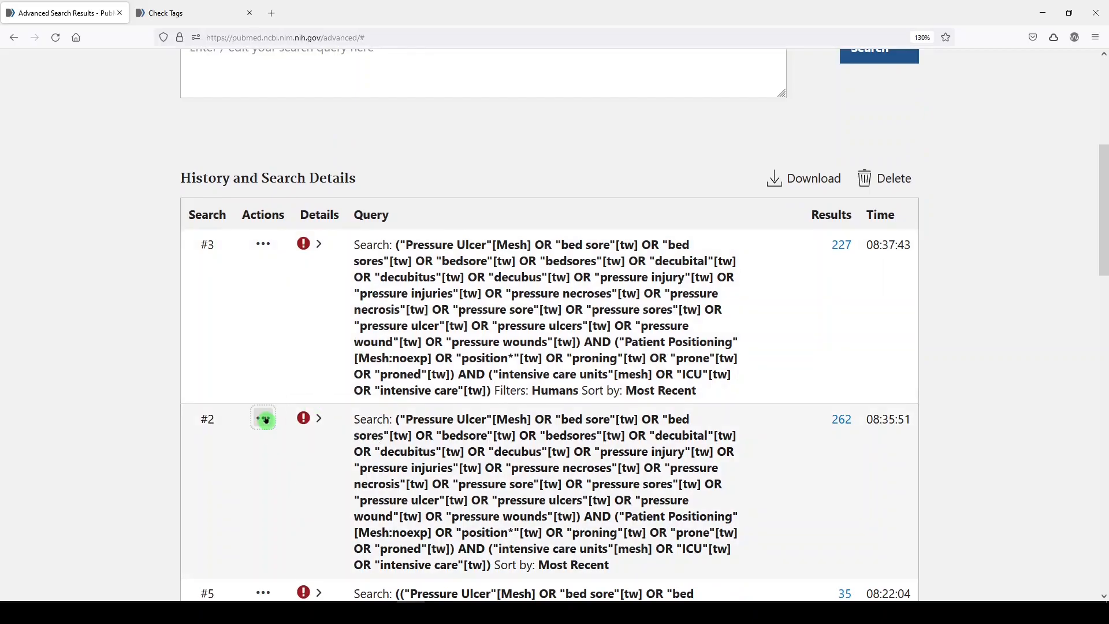
{"action": "left_click", "coordinate": [263, 419]}
{"action": "left_click", "coordinate": [311, 422]}
Step: Exclude the Humans-filtered search #3 from the query with NOT and run the search
{"action": "left_click", "coordinate": [254, 241]}
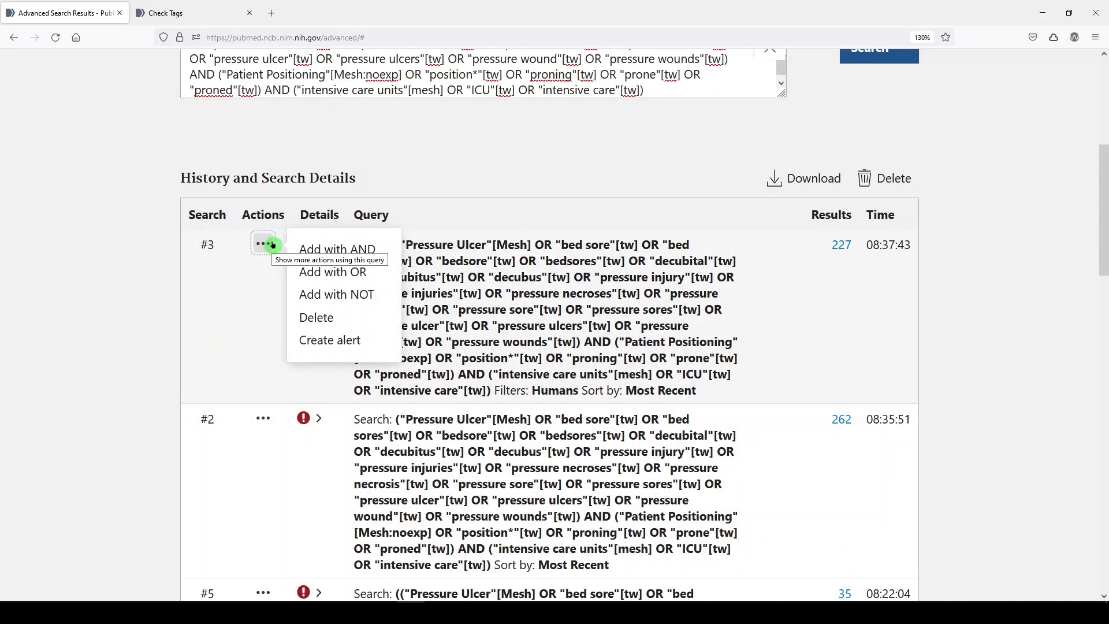
{"action": "left_click", "coordinate": [345, 295]}
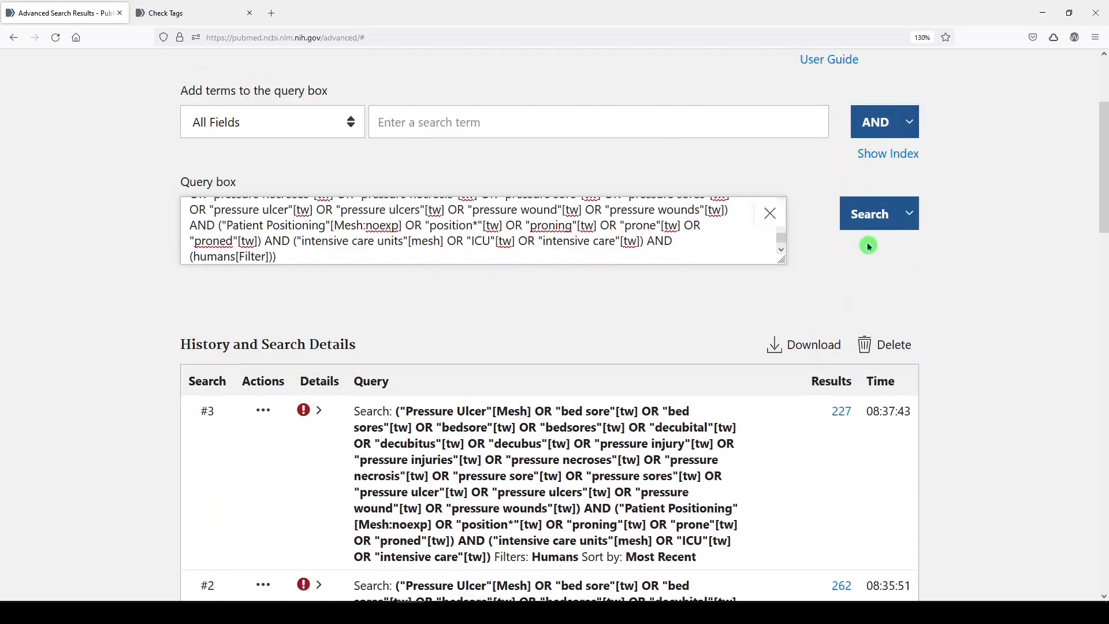
{"action": "left_click", "coordinate": [849, 208]}
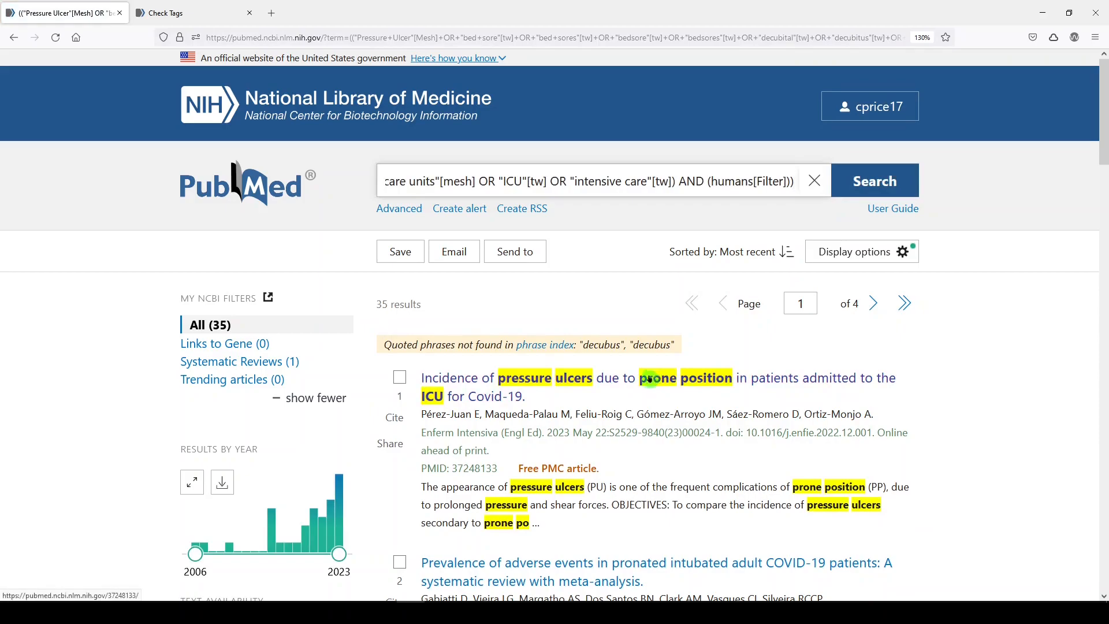
Step: Browse the non-overlapping results and examine the full record of the article on prone positioning in COVID-19 patients with invasive mechanical ventilation
{"action": "scroll", "coordinate": [641, 402], "scroll_direction": "down", "scroll_amount": 2}
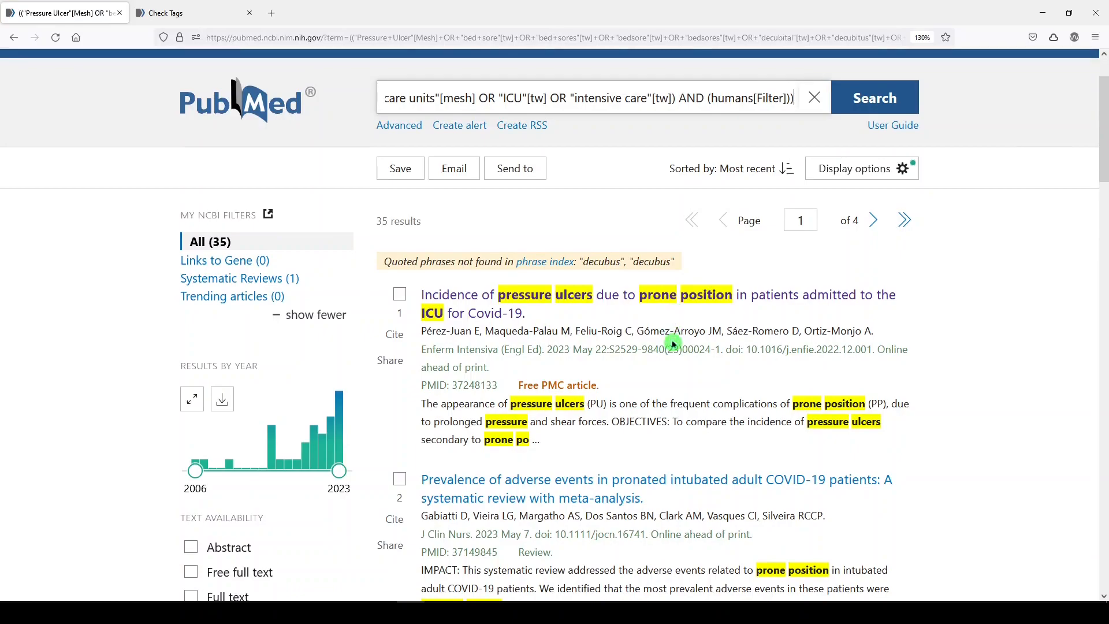
{"action": "scroll", "coordinate": [672, 338], "scroll_direction": "down", "scroll_amount": 4}
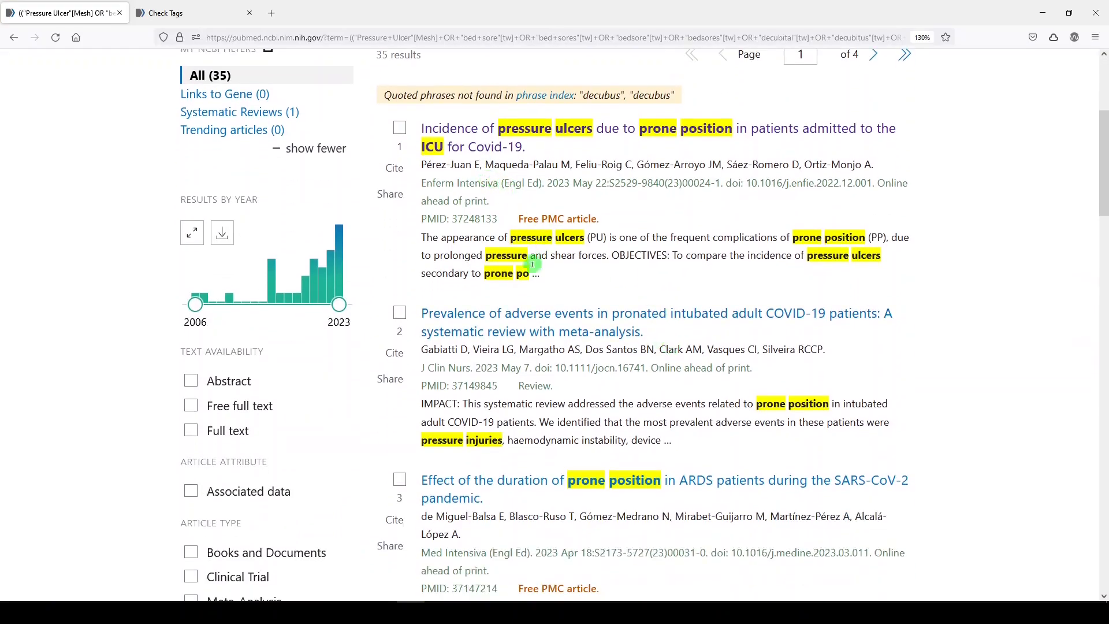
{"action": "scroll", "coordinate": [508, 327], "scroll_direction": "down", "scroll_amount": 2}
{"action": "scroll", "coordinate": [519, 337], "scroll_direction": "down", "scroll_amount": 8}
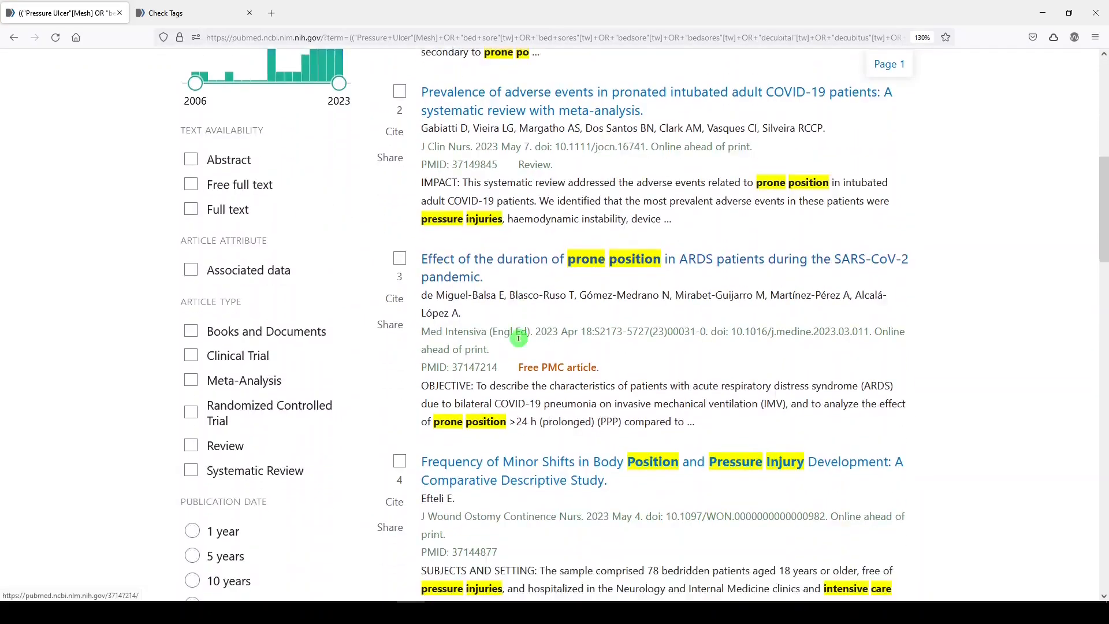
{"action": "scroll", "coordinate": [519, 346], "scroll_direction": "down", "scroll_amount": 6}
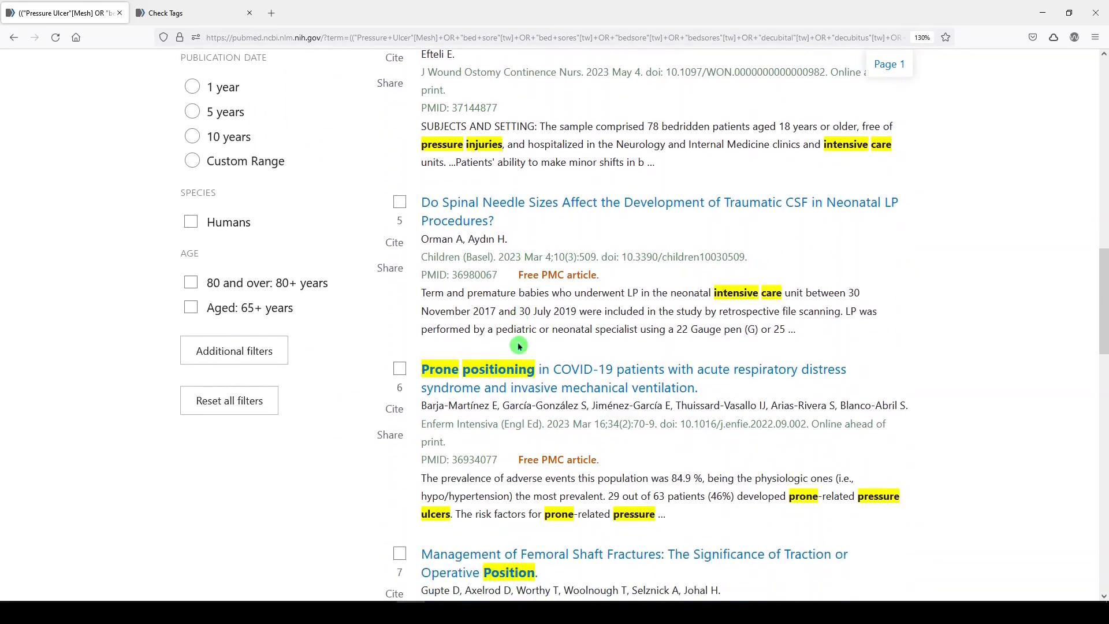
{"action": "left_click", "coordinate": [526, 367]}
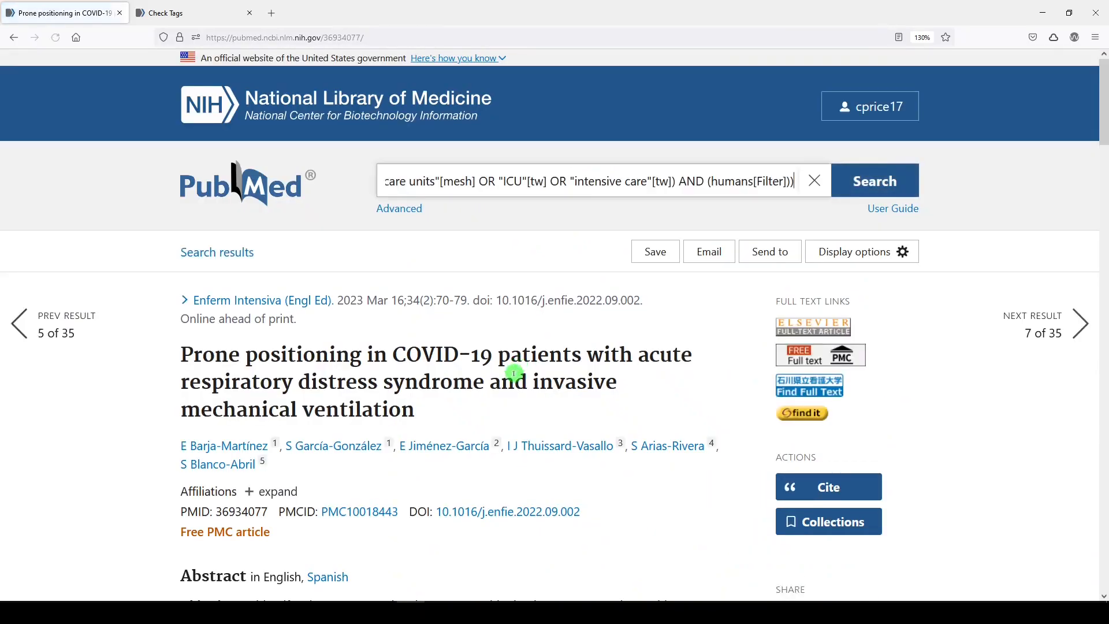
{"action": "scroll", "coordinate": [518, 370], "scroll_direction": "down", "scroll_amount": 4}
{"action": "scroll", "coordinate": [516, 376], "scroll_direction": "down", "scroll_amount": 10}
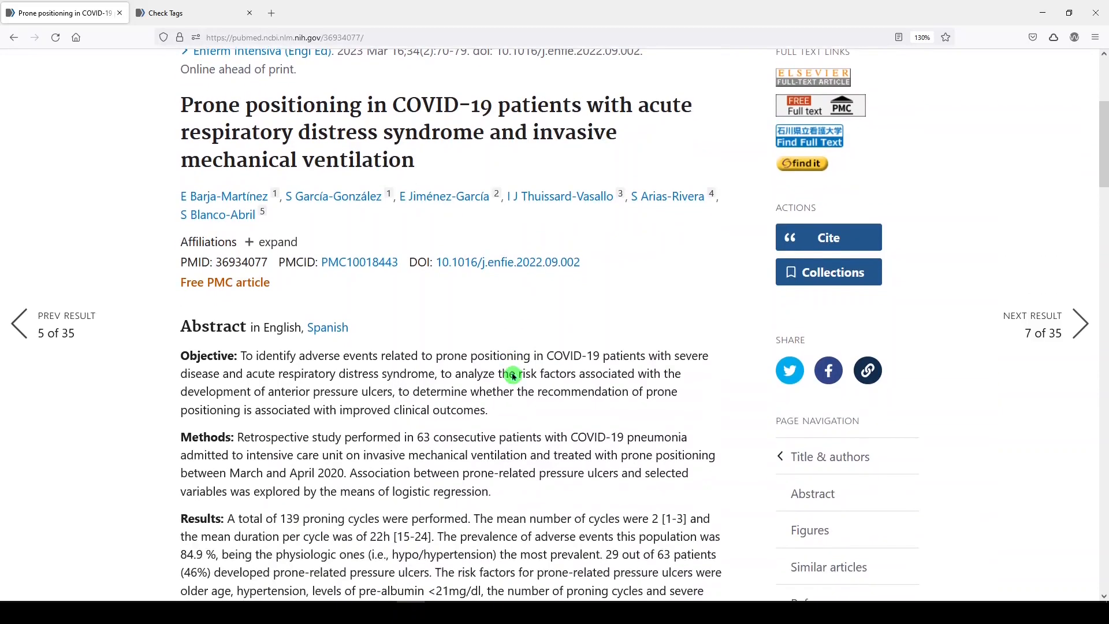
{"action": "scroll", "coordinate": [514, 376], "scroll_direction": "down", "scroll_amount": 14}
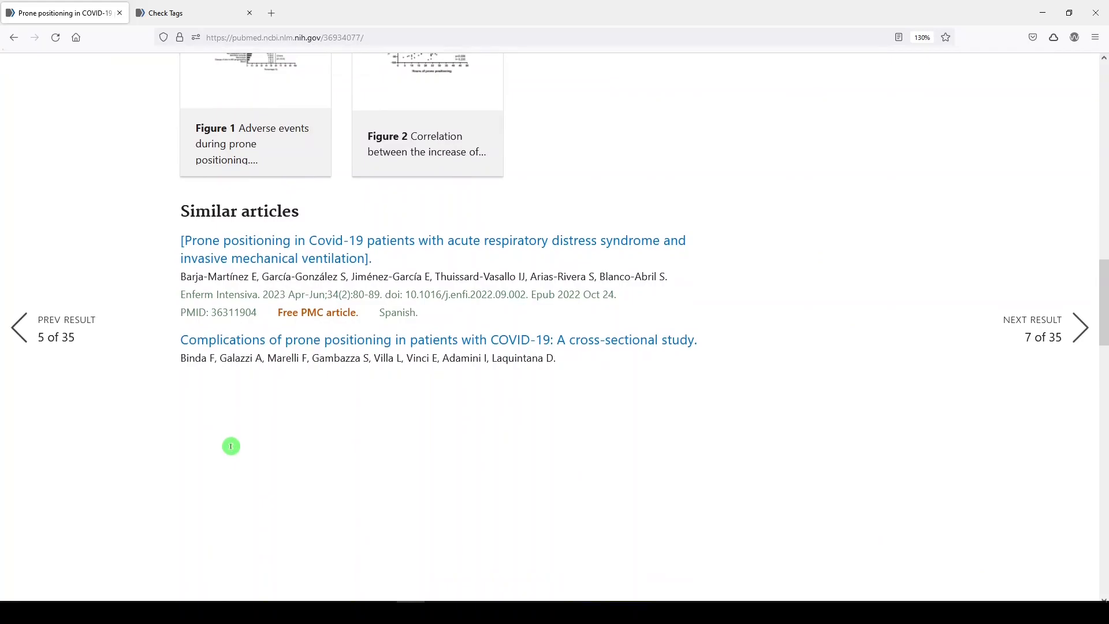
{"action": "scroll", "coordinate": [232, 447], "scroll_direction": "up", "scroll_amount": 14}
{"action": "scroll", "coordinate": [232, 454], "scroll_direction": "up", "scroll_amount": 14}
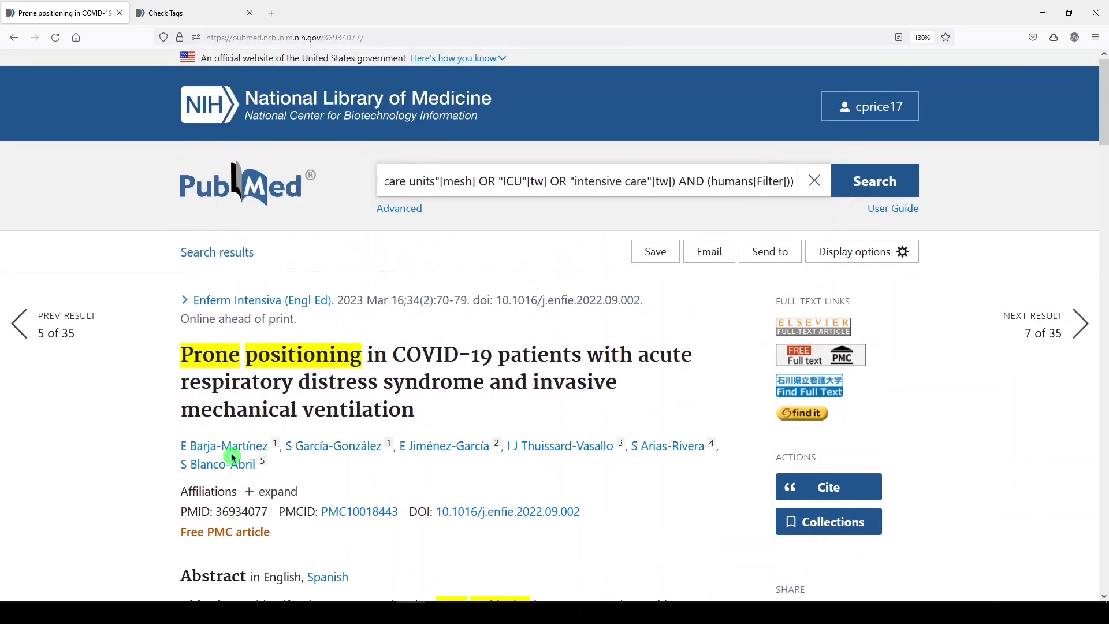
Step: Return to the advanced search history and reopen the results of the unfiltered search #2
{"action": "left_click", "coordinate": [14, 38]}
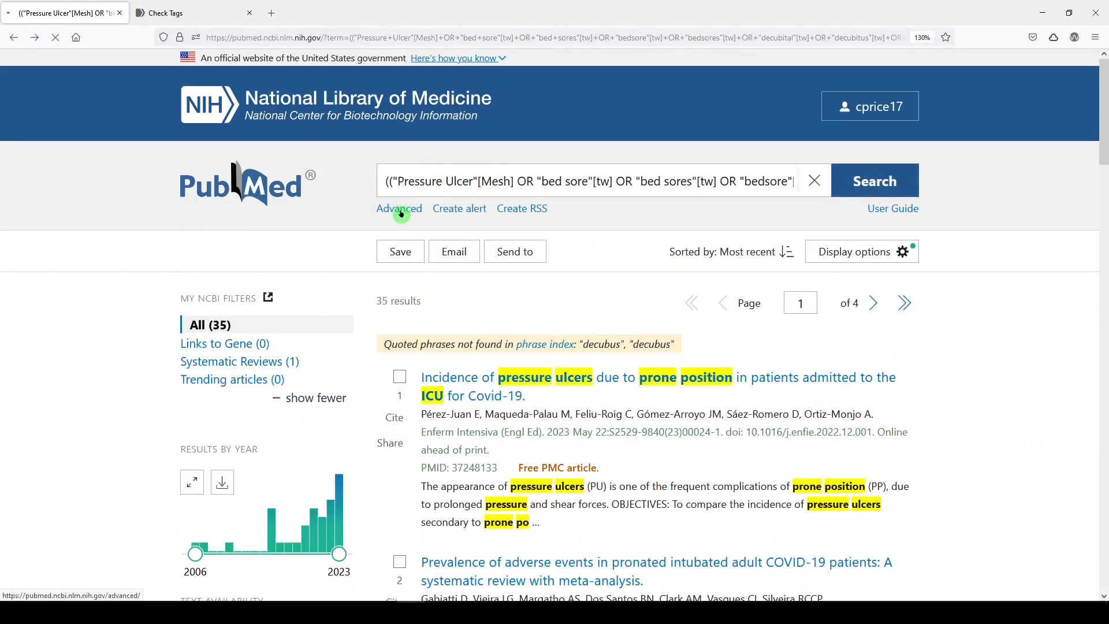
{"action": "scroll", "coordinate": [399, 215], "scroll_direction": "up", "scroll_amount": 20}
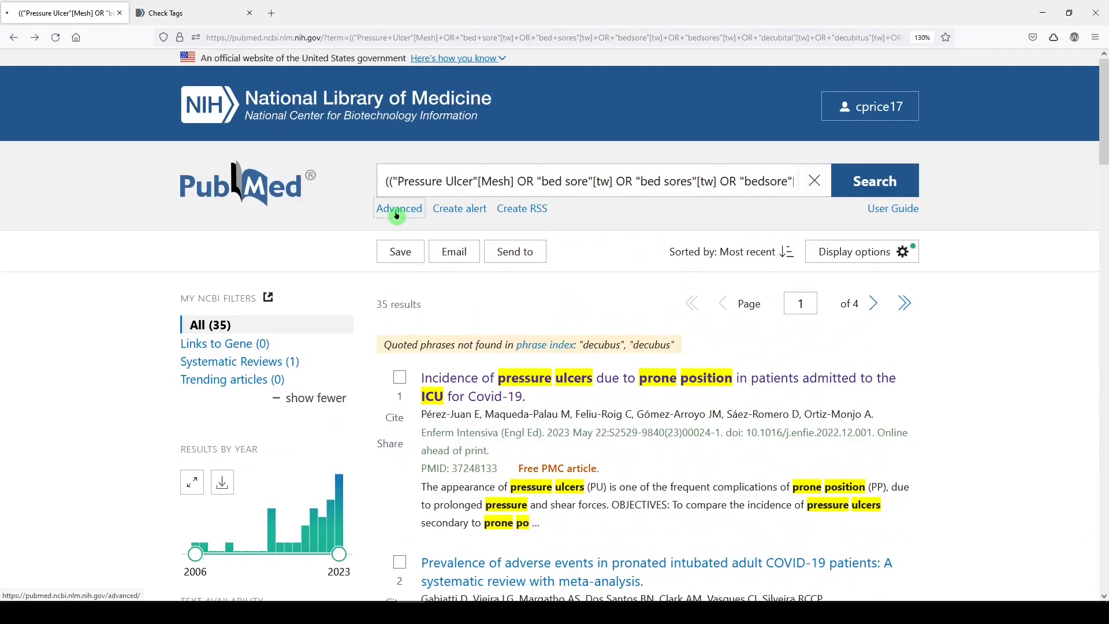
{"action": "left_click", "coordinate": [397, 214]}
{"action": "scroll", "coordinate": [635, 341], "scroll_direction": "down", "scroll_amount": 3}
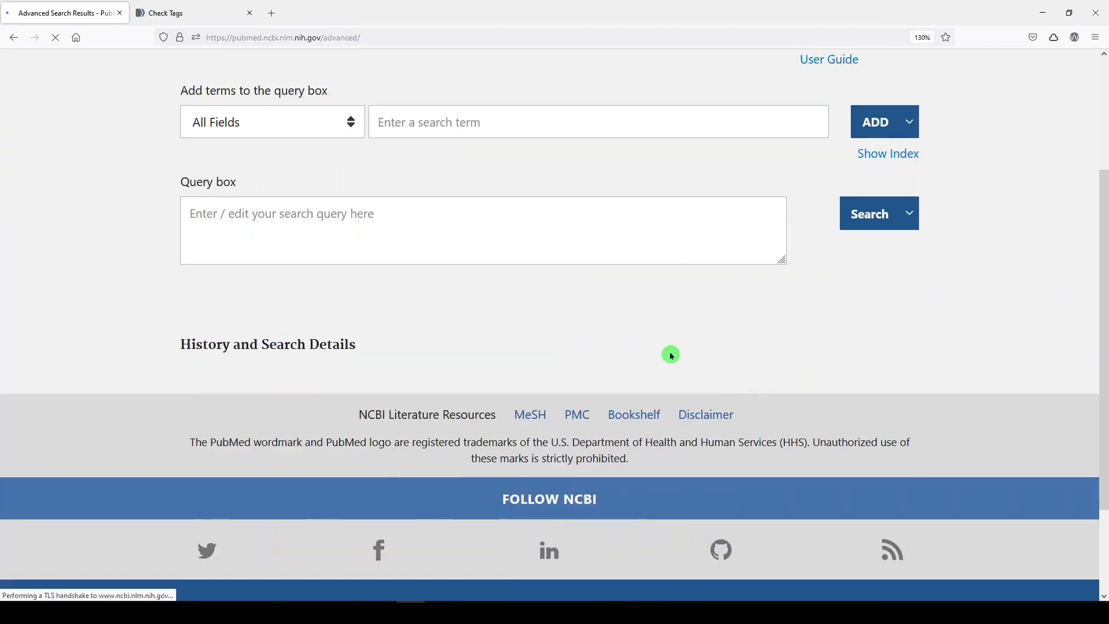
{"action": "scroll", "coordinate": [683, 359], "scroll_direction": "down", "scroll_amount": 10}
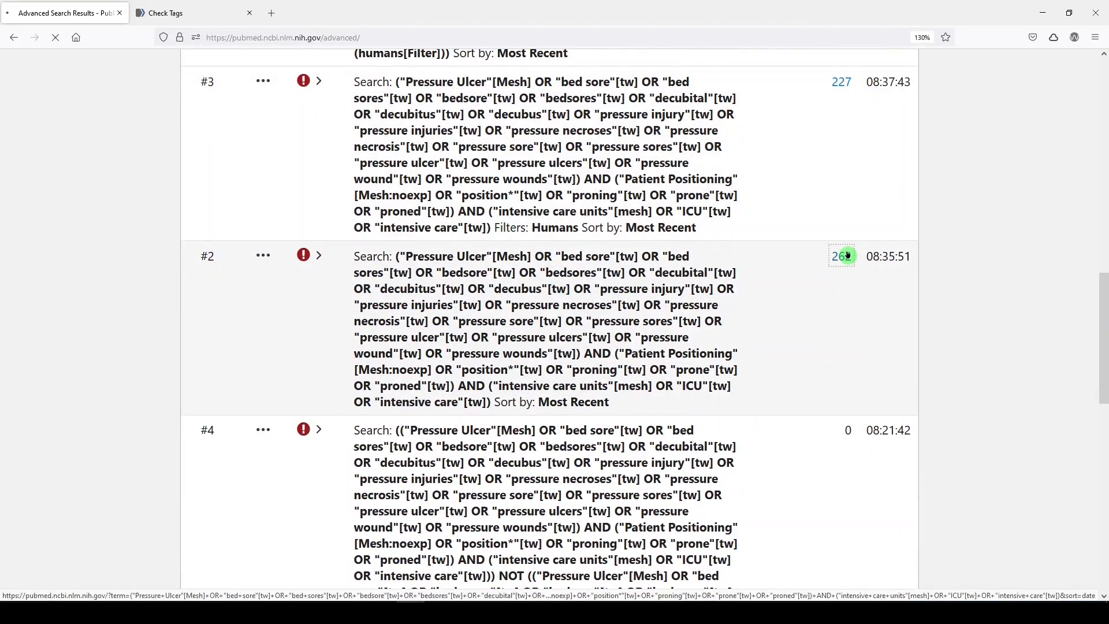
{"action": "scroll", "coordinate": [174, 379], "scroll_direction": "down", "scroll_amount": 7}
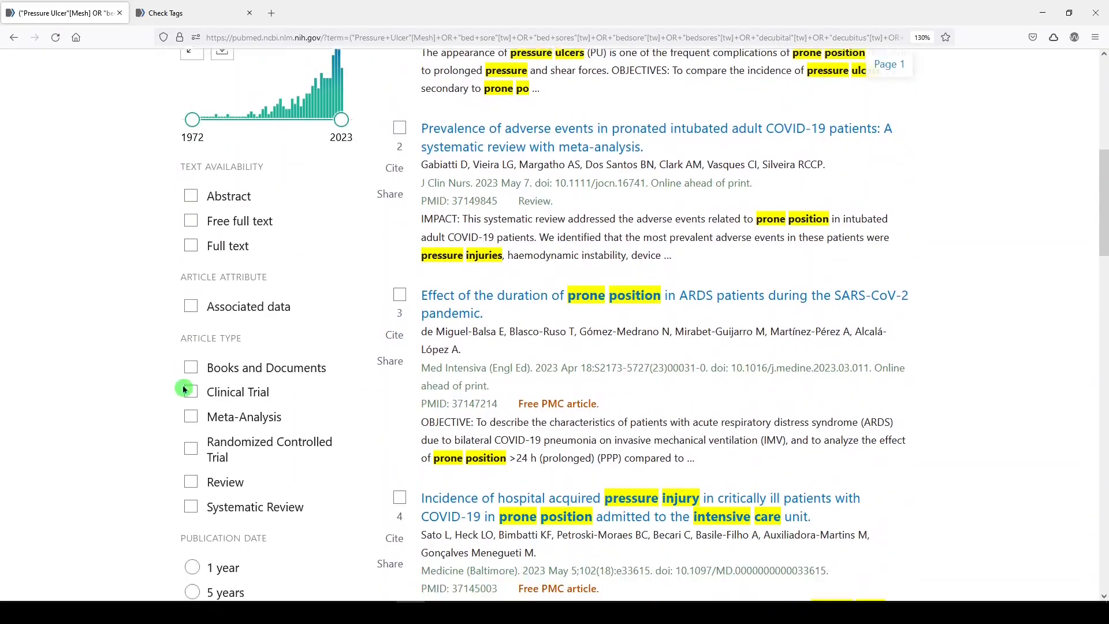
Step: Apply the Humans species filter and show the age filters for Aged: 65+ years and 80 and over from the additional filters
{"action": "scroll", "coordinate": [185, 389], "scroll_direction": "down", "scroll_amount": 3}
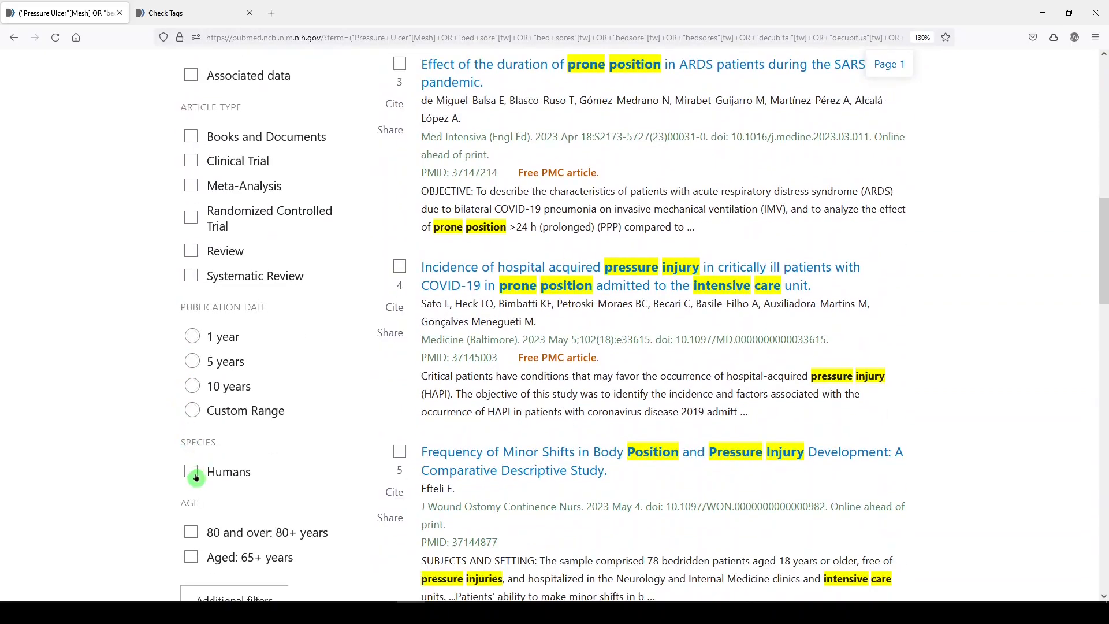
{"action": "left_click", "coordinate": [195, 478]}
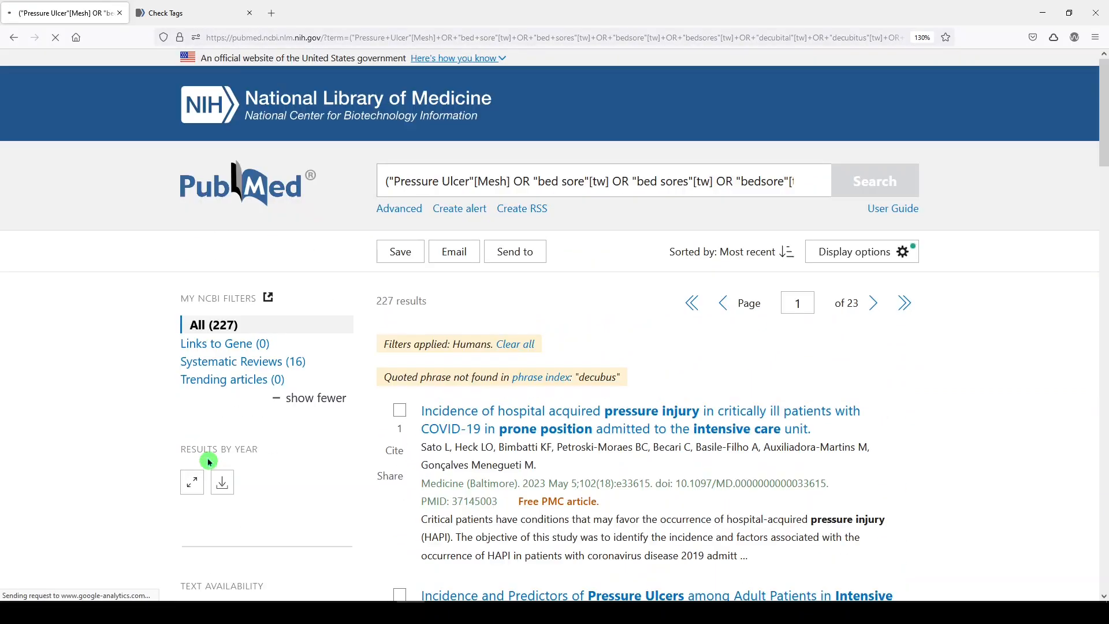
{"action": "scroll", "coordinate": [231, 466], "scroll_direction": "down", "scroll_amount": 5}
{"action": "scroll", "coordinate": [248, 469], "scroll_direction": "down", "scroll_amount": 7}
{"action": "left_click", "coordinate": [234, 321]}
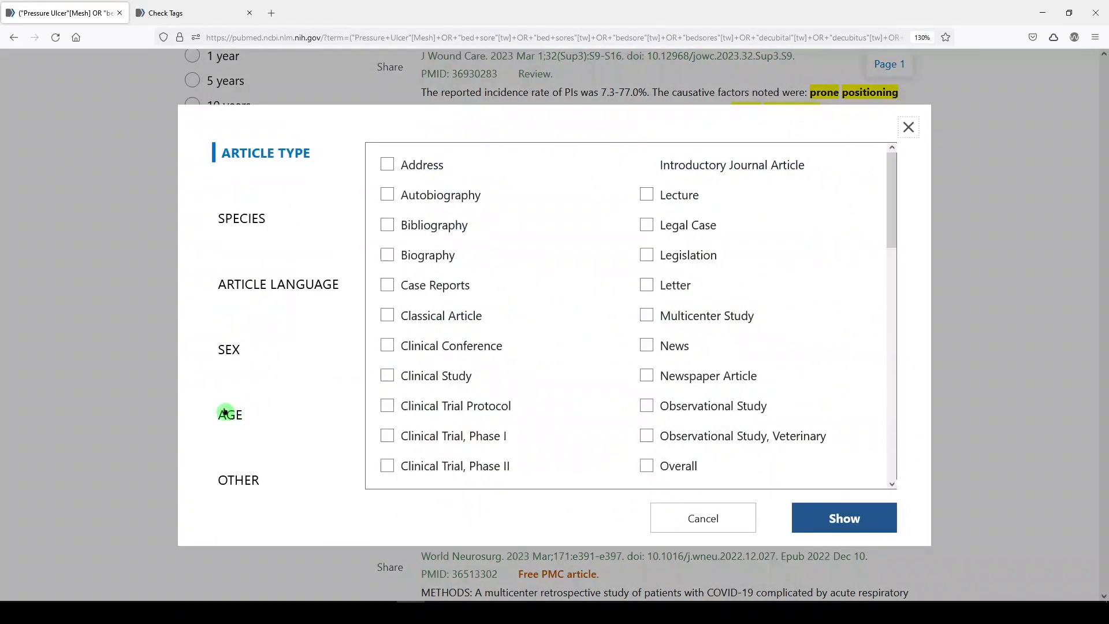
{"action": "left_click", "coordinate": [227, 414]}
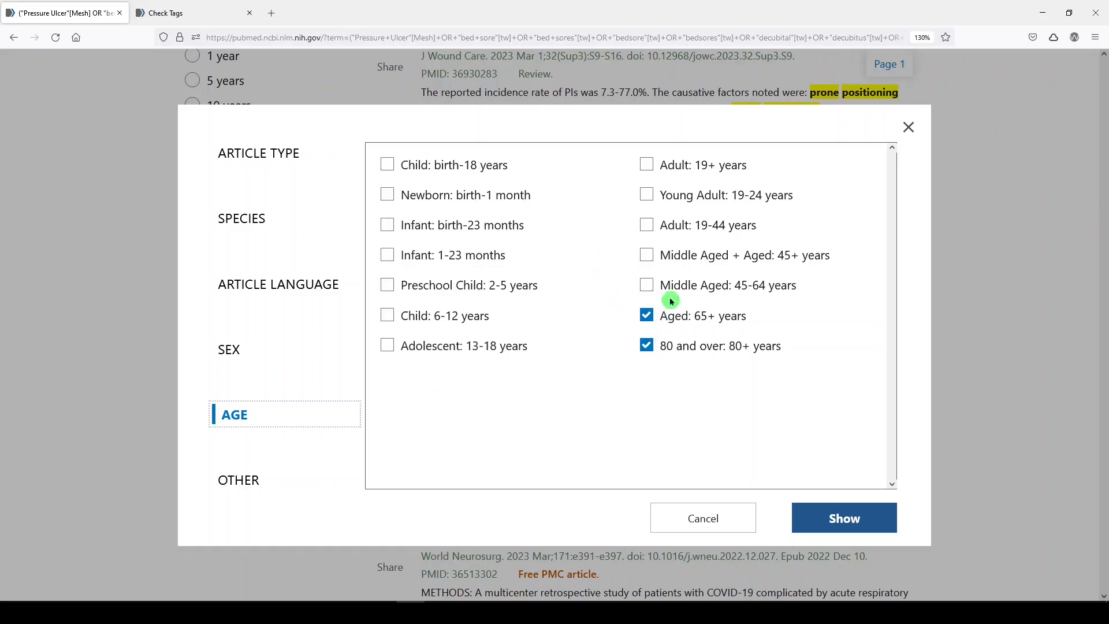
{"action": "left_click", "coordinate": [834, 516]}
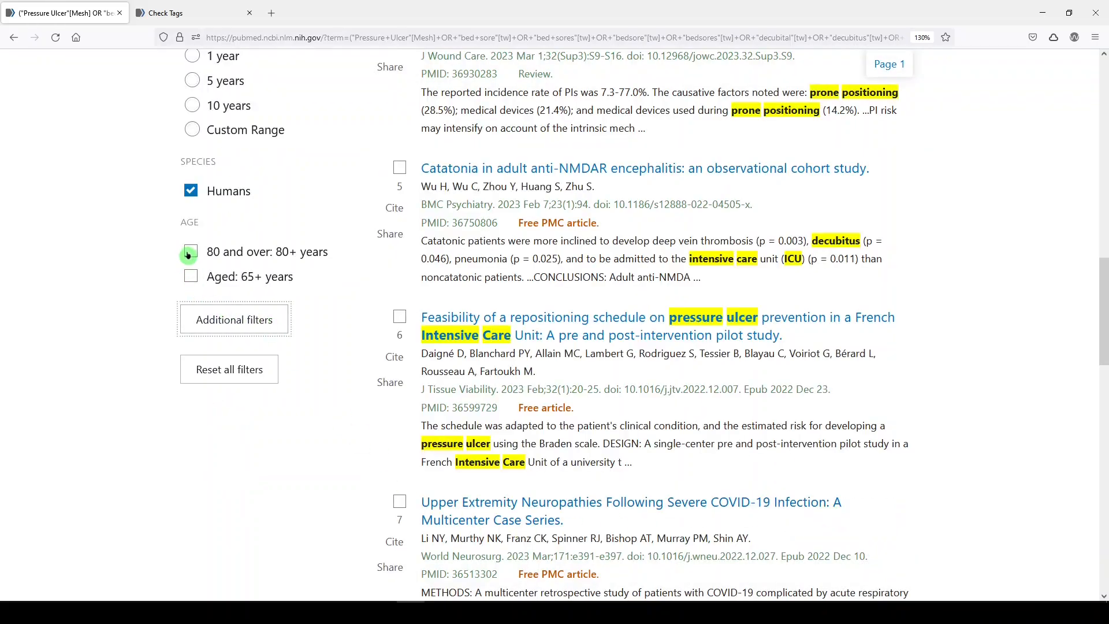
Step: Narrow the Humans-filtered results to the Aged: 65+ years and 80 and over: 80+ years groups and look through them
{"action": "left_click", "coordinate": [191, 277]}
{"action": "left_click", "coordinate": [190, 281]}
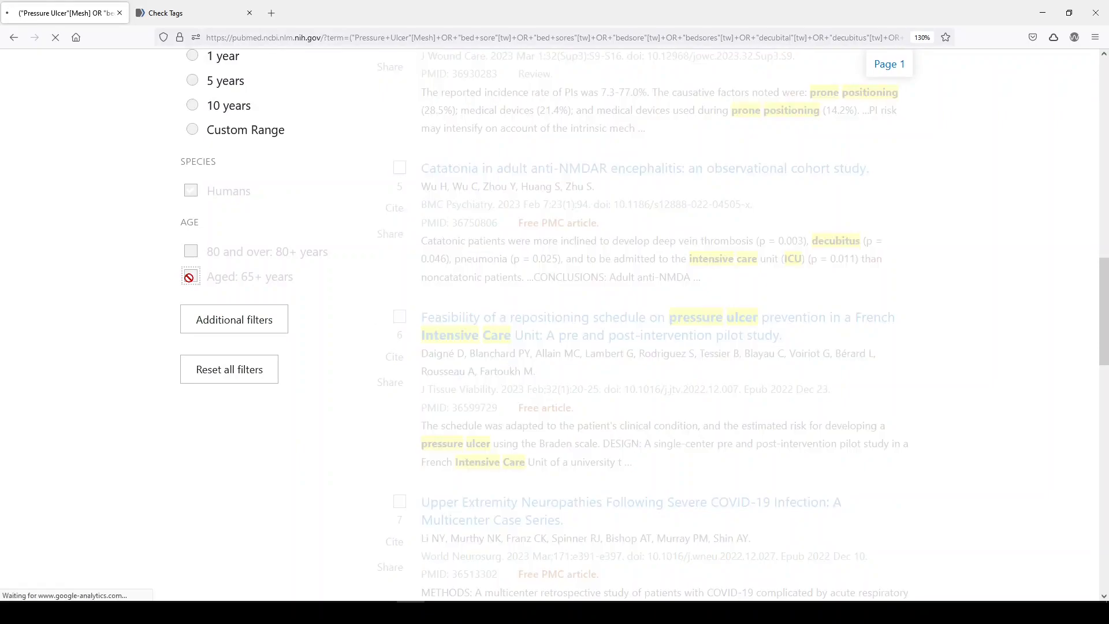
{"action": "scroll", "coordinate": [200, 349], "scroll_direction": "down", "scroll_amount": 10}
{"action": "scroll", "coordinate": [196, 357], "scroll_direction": "down", "scroll_amount": 5}
{"action": "left_click", "coordinate": [190, 196]}
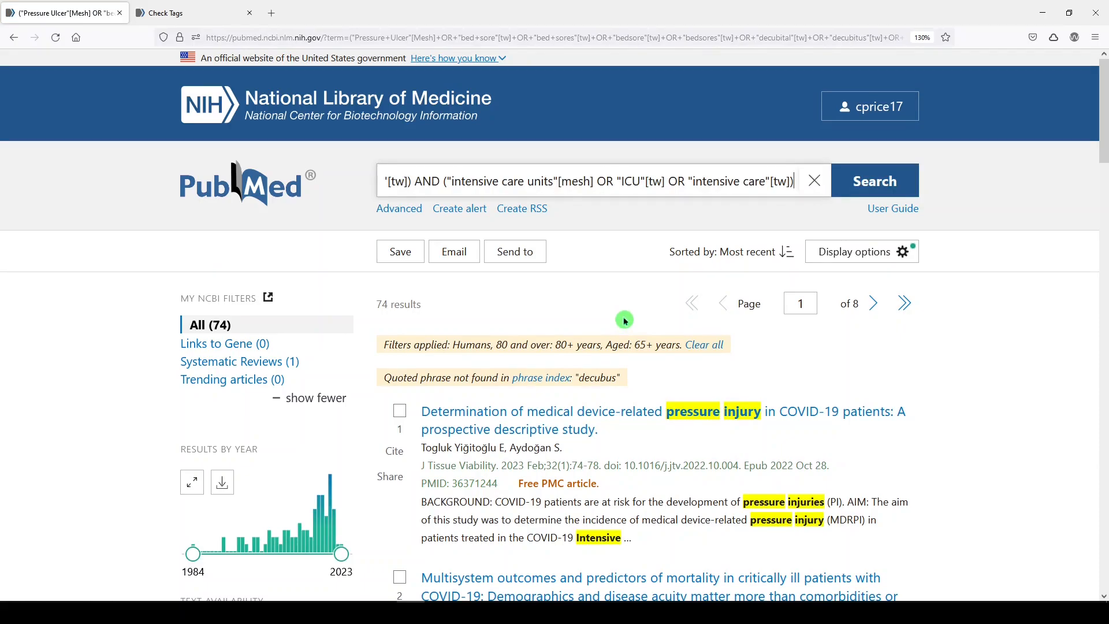
{"action": "scroll", "coordinate": [537, 312], "scroll_direction": "down", "scroll_amount": 5}
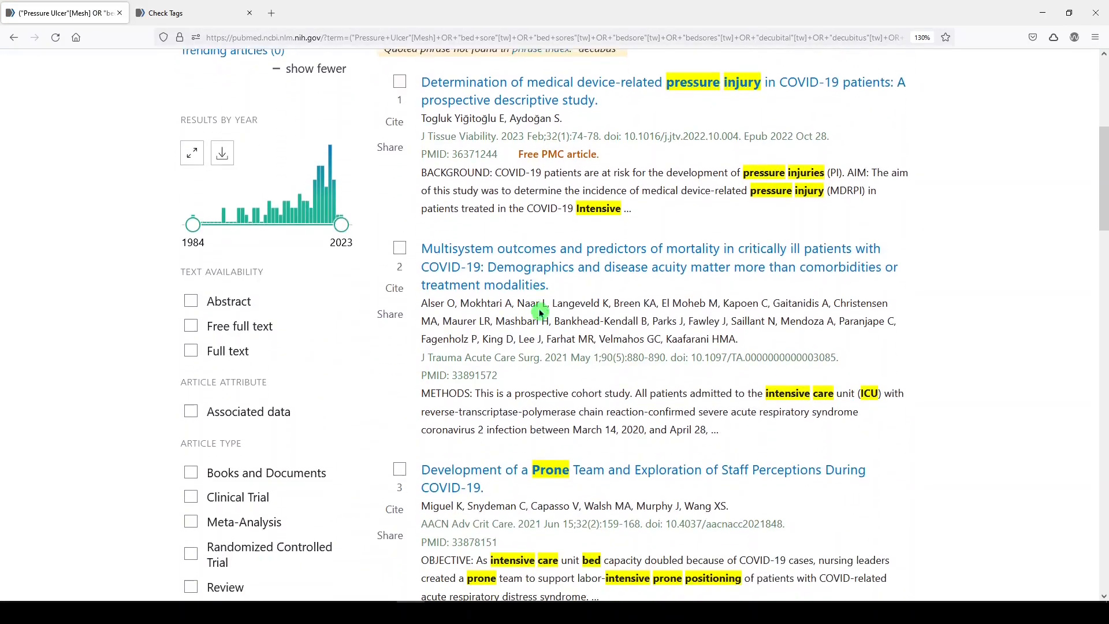
{"action": "scroll", "coordinate": [540, 312], "scroll_direction": "down", "scroll_amount": 1}
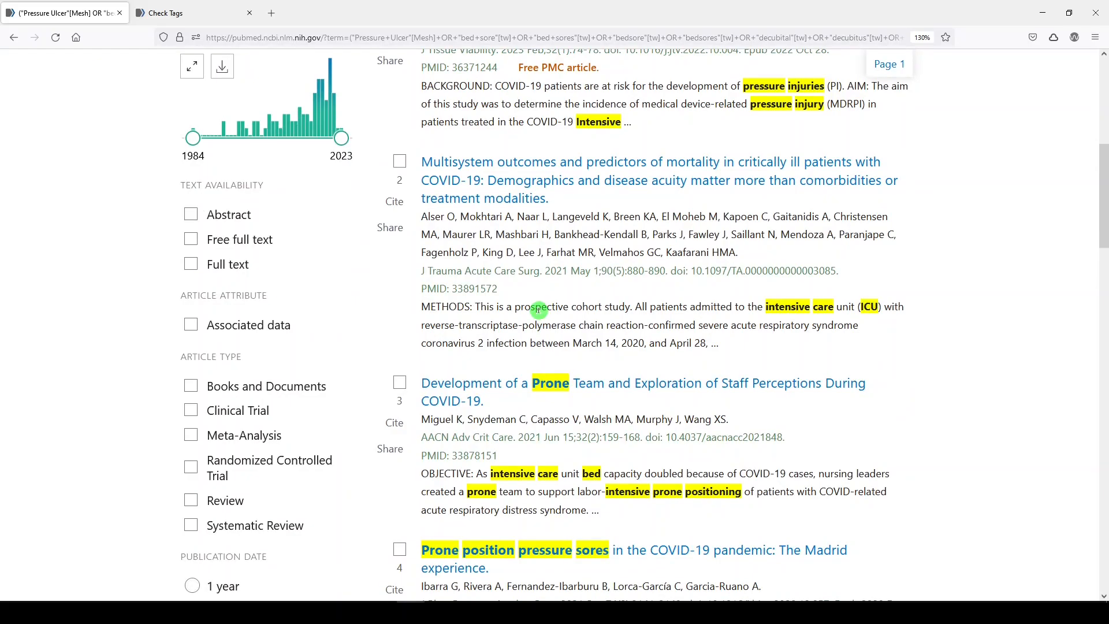
Step: Clear all applied filters in the advanced search builder and add the unfiltered search #2 to the query box
{"action": "scroll", "coordinate": [537, 310], "scroll_direction": "up", "scroll_amount": 6}
{"action": "left_click", "coordinate": [406, 211]}
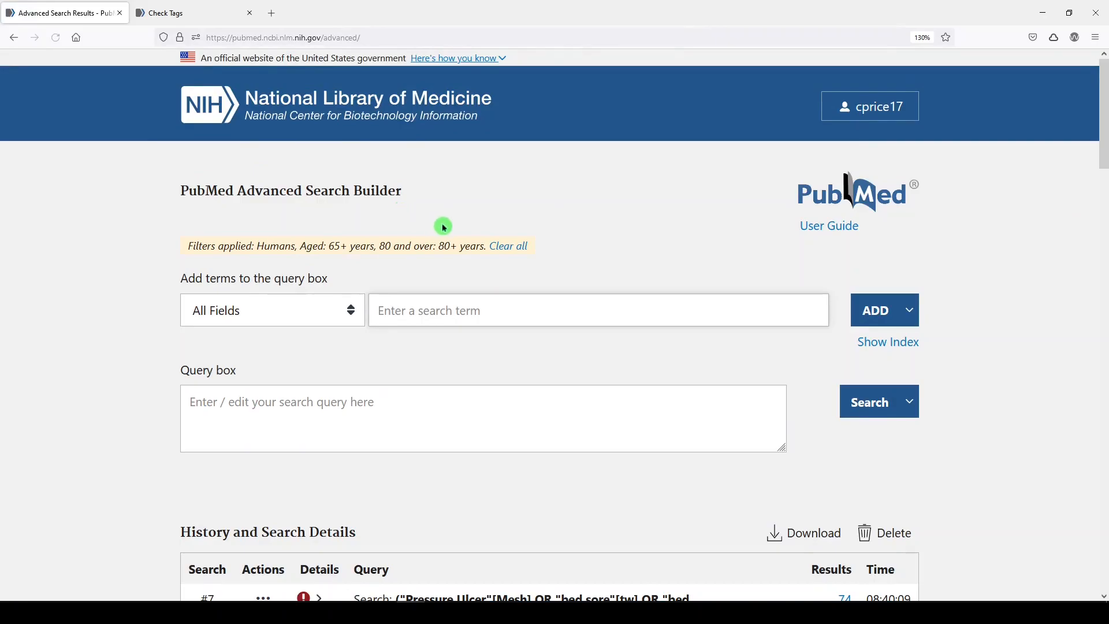
{"action": "left_click", "coordinate": [500, 248]}
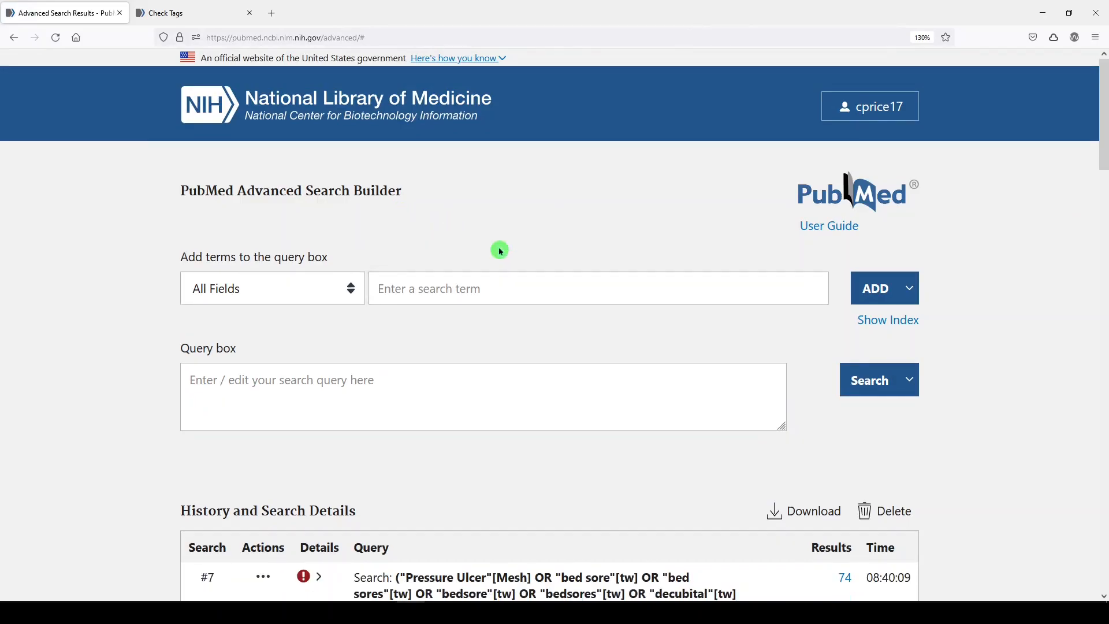
{"action": "scroll", "coordinate": [495, 193], "scroll_direction": "down", "scroll_amount": 8}
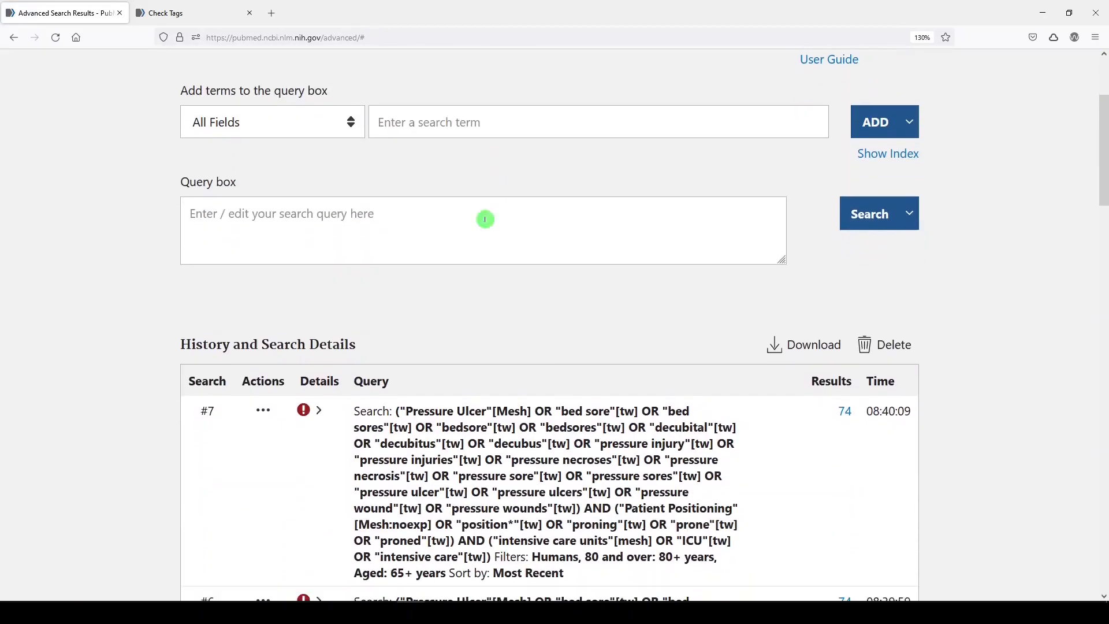
{"action": "scroll", "coordinate": [469, 301], "scroll_direction": "down", "scroll_amount": 3}
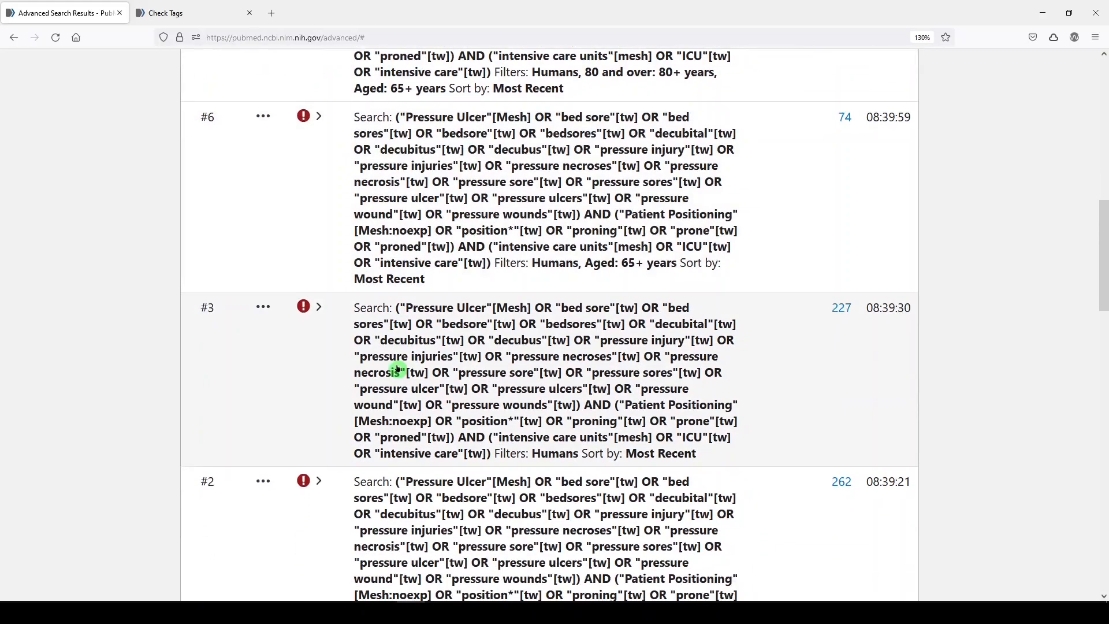
{"action": "left_click", "coordinate": [263, 470]}
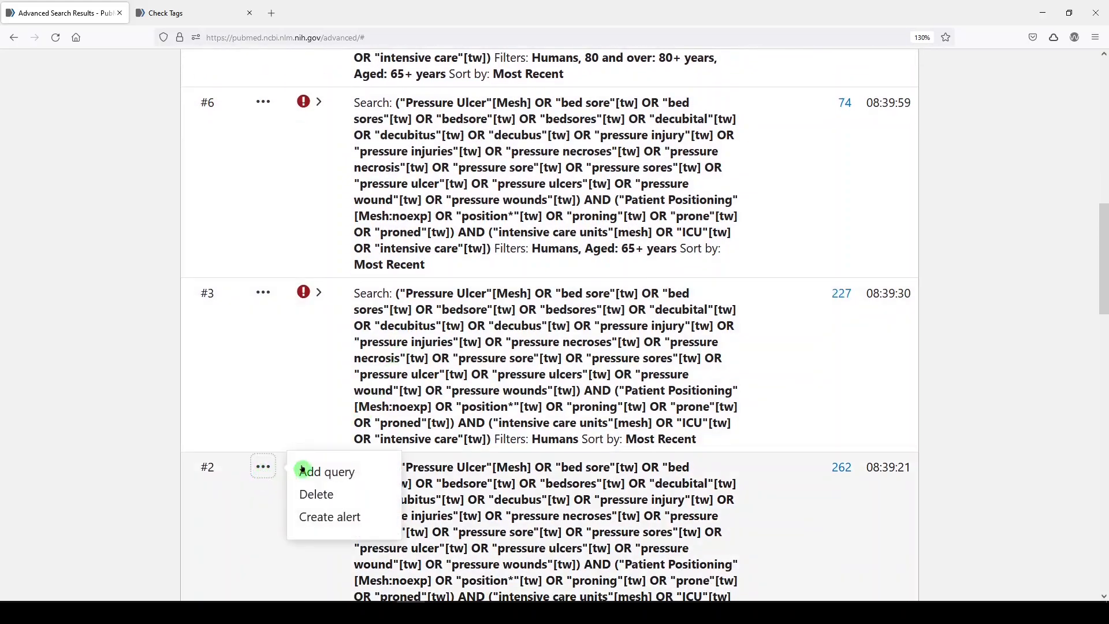
{"action": "left_click", "coordinate": [308, 473]}
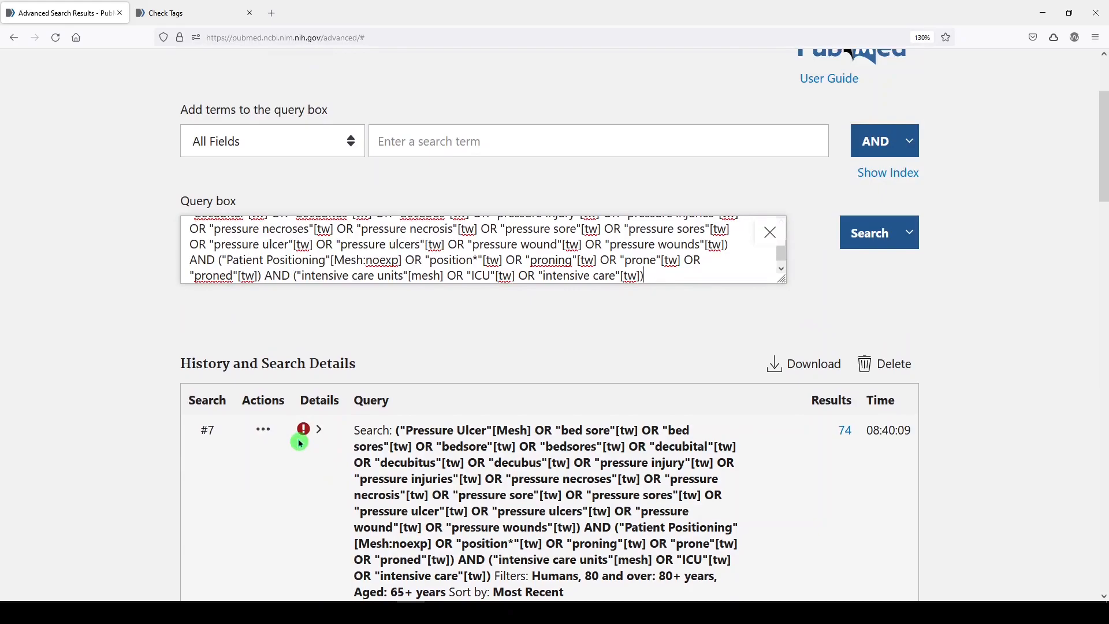
Step: Exclude the age-filtered search #7 from the query with NOT, run the search and look over the resulting records
{"action": "left_click", "coordinate": [265, 430]}
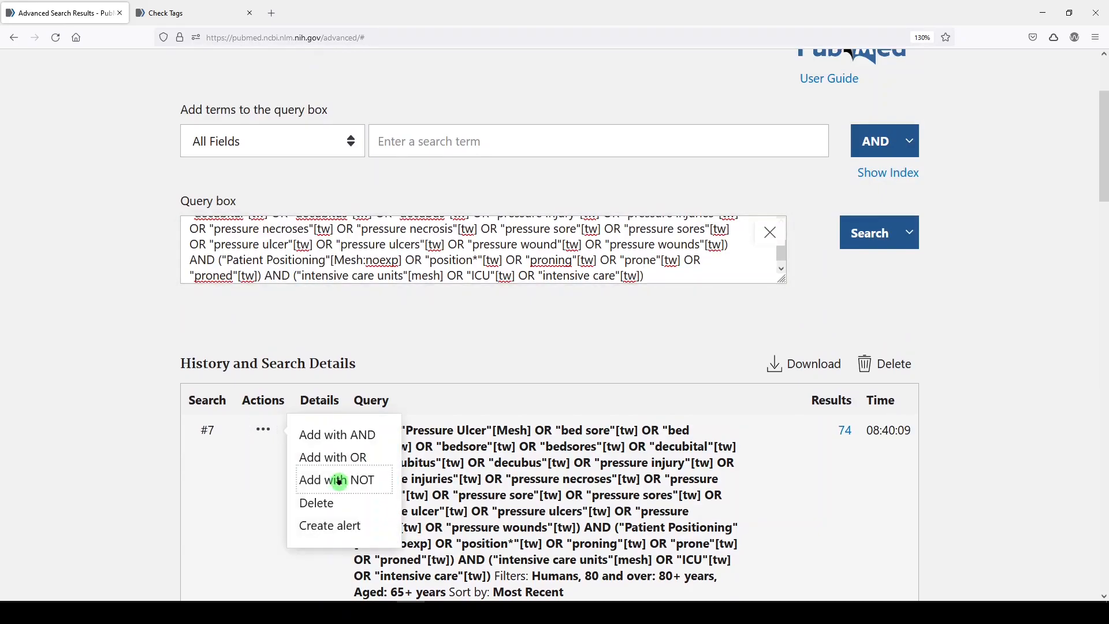
{"action": "left_click", "coordinate": [340, 480]}
{"action": "left_click", "coordinate": [867, 239]}
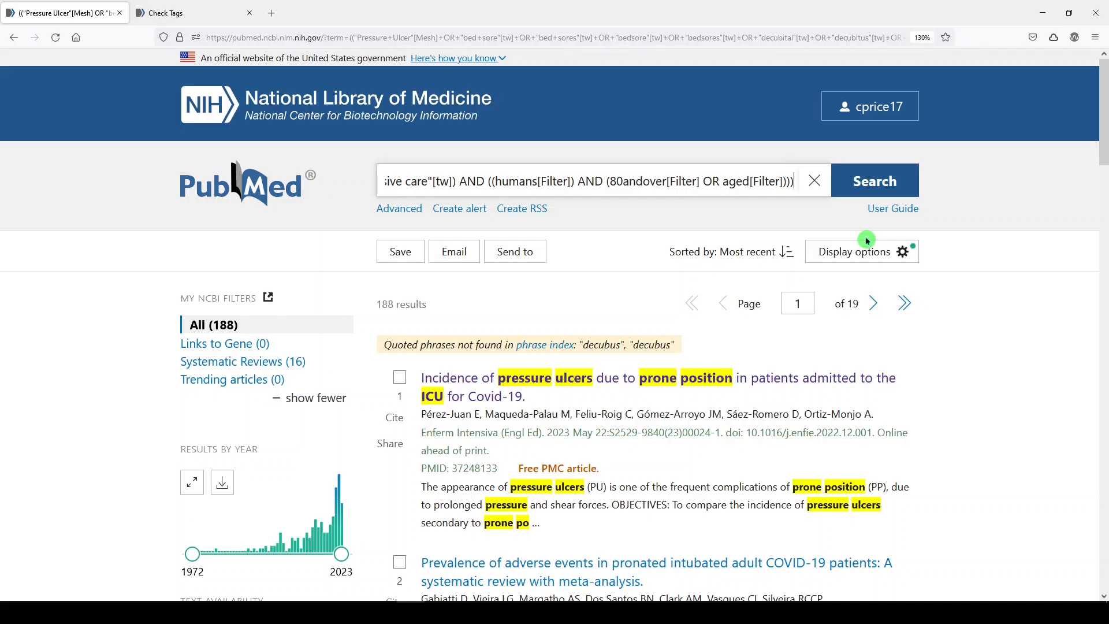
{"action": "scroll", "coordinate": [669, 314], "scroll_direction": "down", "scroll_amount": 3}
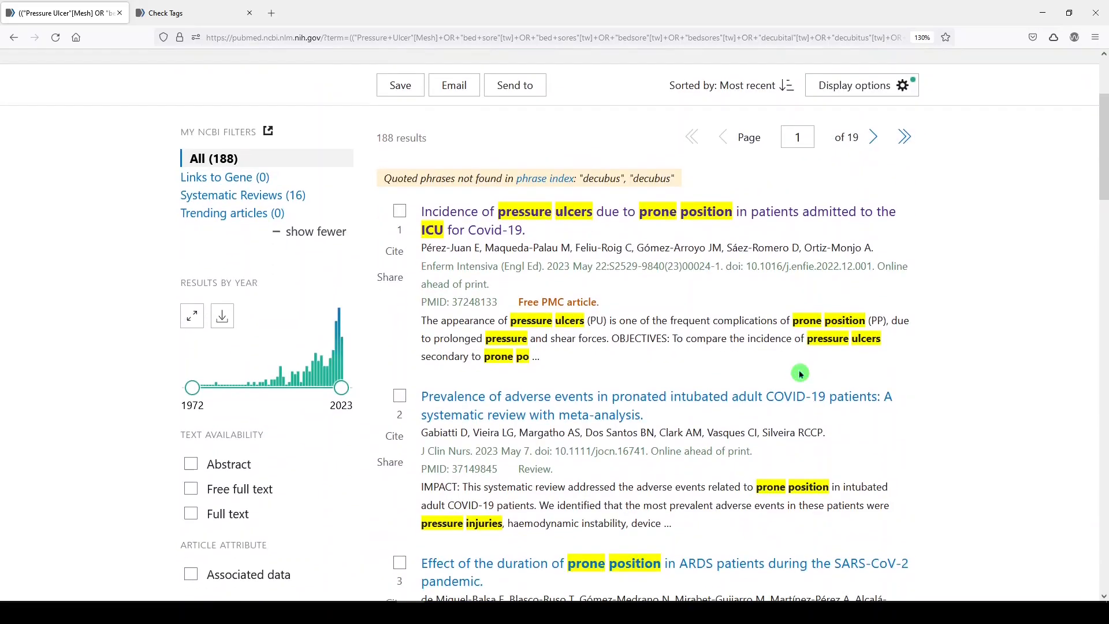
Step: Go back to the advanced search history and open the results of the unfiltered search #2 again
{"action": "scroll", "coordinate": [223, 194], "scroll_direction": "up", "scroll_amount": 3}
{"action": "left_click", "coordinate": [394, 213]}
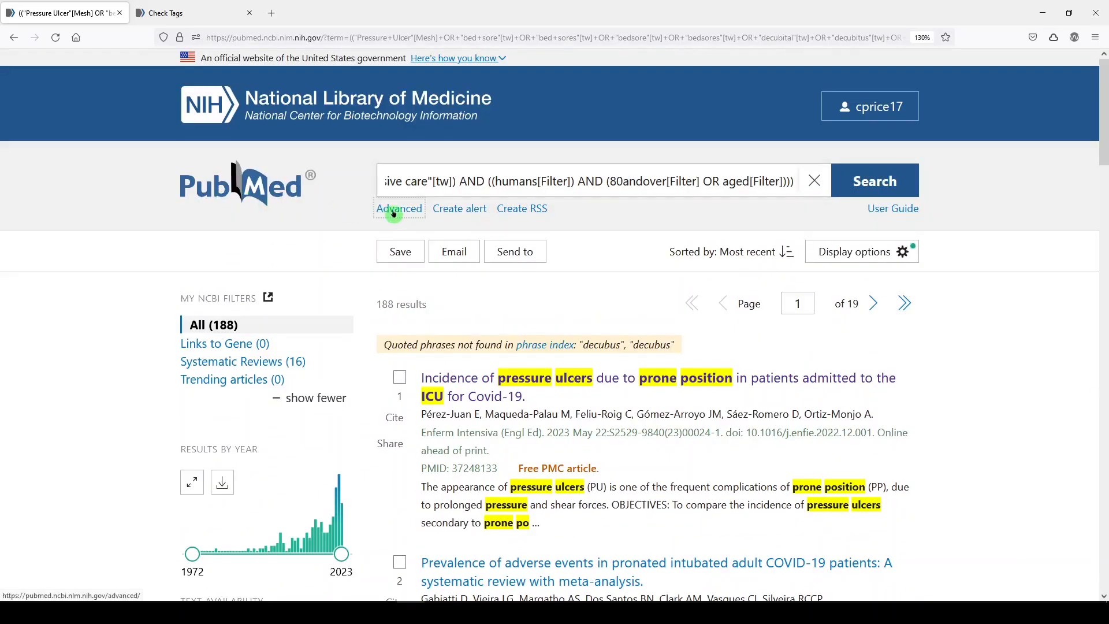
{"action": "scroll", "coordinate": [518, 304], "scroll_direction": "down", "scroll_amount": 5}
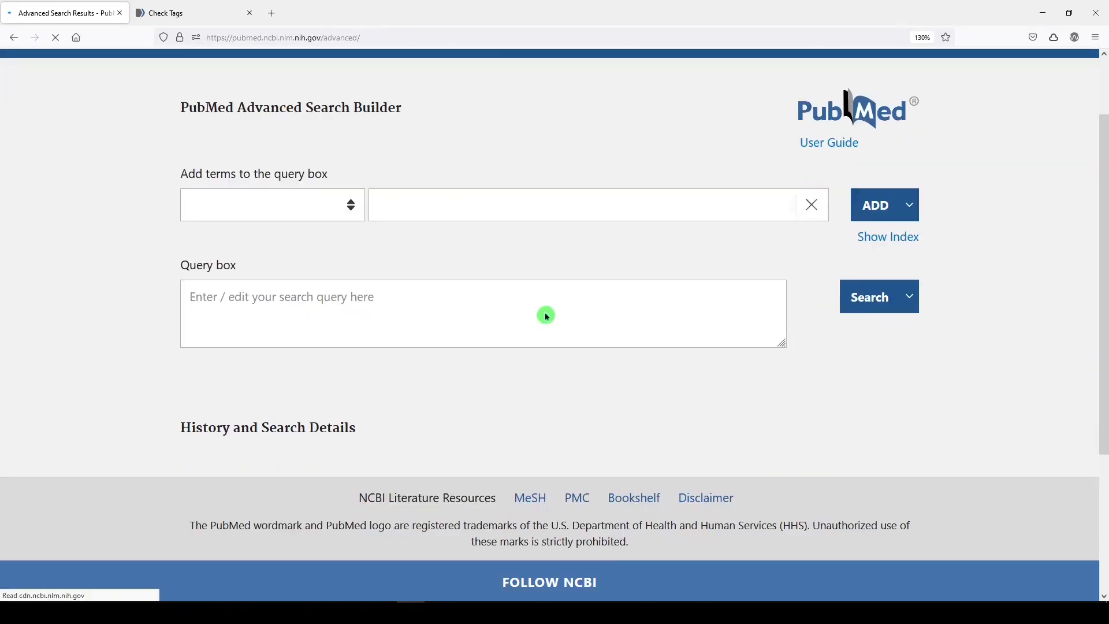
{"action": "scroll", "coordinate": [829, 341], "scroll_direction": "down", "scroll_amount": 10}
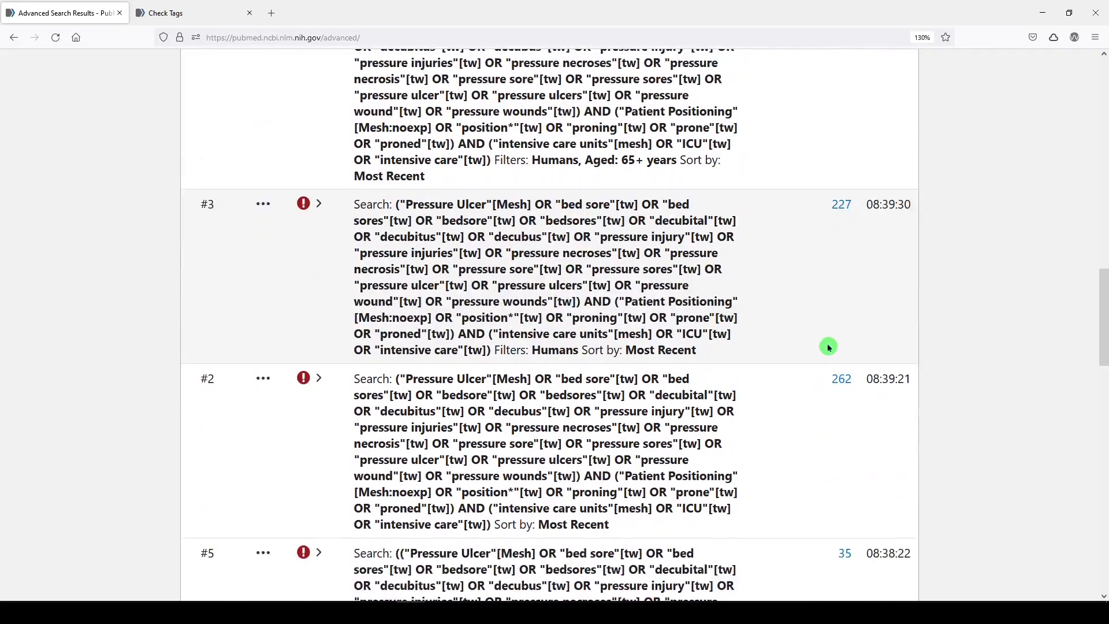
{"action": "left_click", "coordinate": [841, 347]}
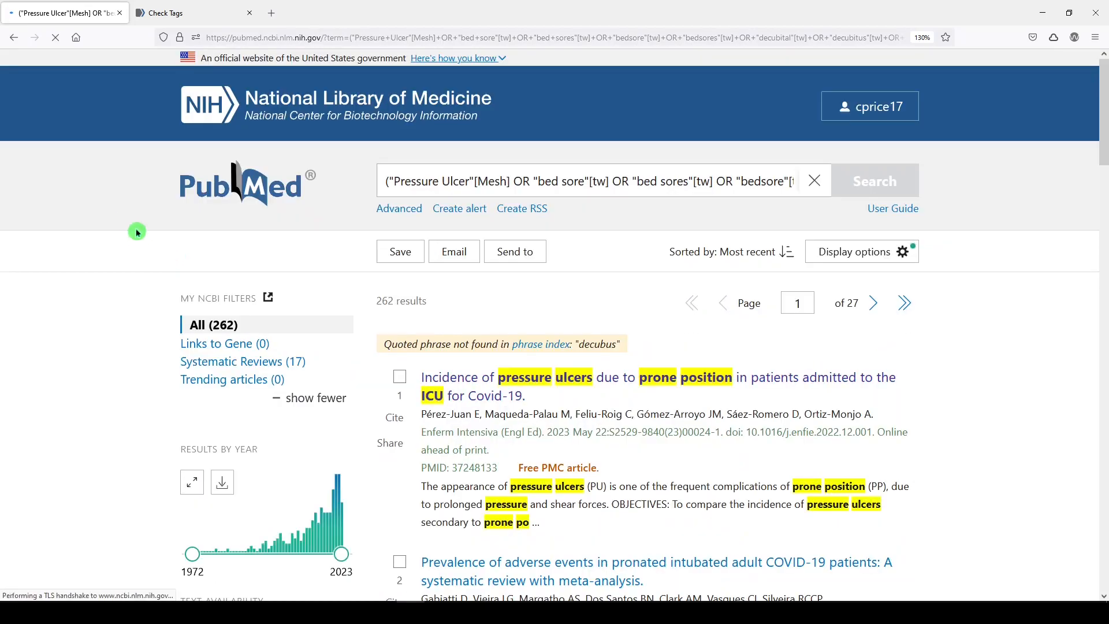
Step: Filter the search #2 results by Humans, 80 and over: 80+ years and Aged: 65+ years
{"action": "scroll", "coordinate": [130, 229], "scroll_direction": "down", "scroll_amount": 3}
{"action": "scroll", "coordinate": [139, 235], "scroll_direction": "down", "scroll_amount": 10}
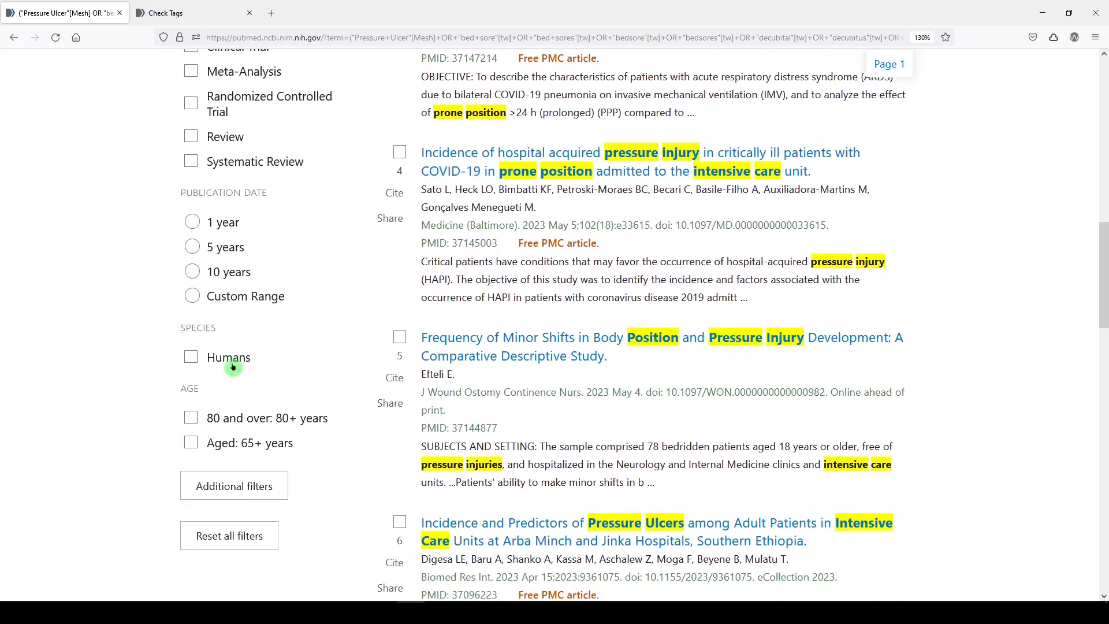
{"action": "left_click", "coordinate": [192, 359]}
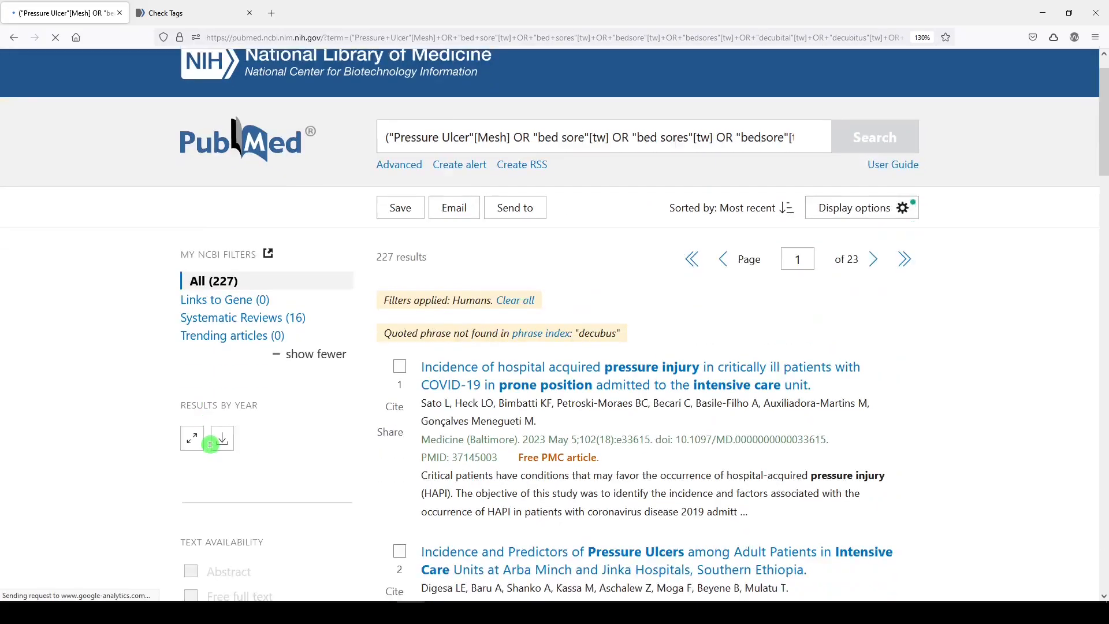
{"action": "scroll", "coordinate": [212, 446], "scroll_direction": "down", "scroll_amount": 6}
{"action": "scroll", "coordinate": [211, 446], "scroll_direction": "down", "scroll_amount": 3}
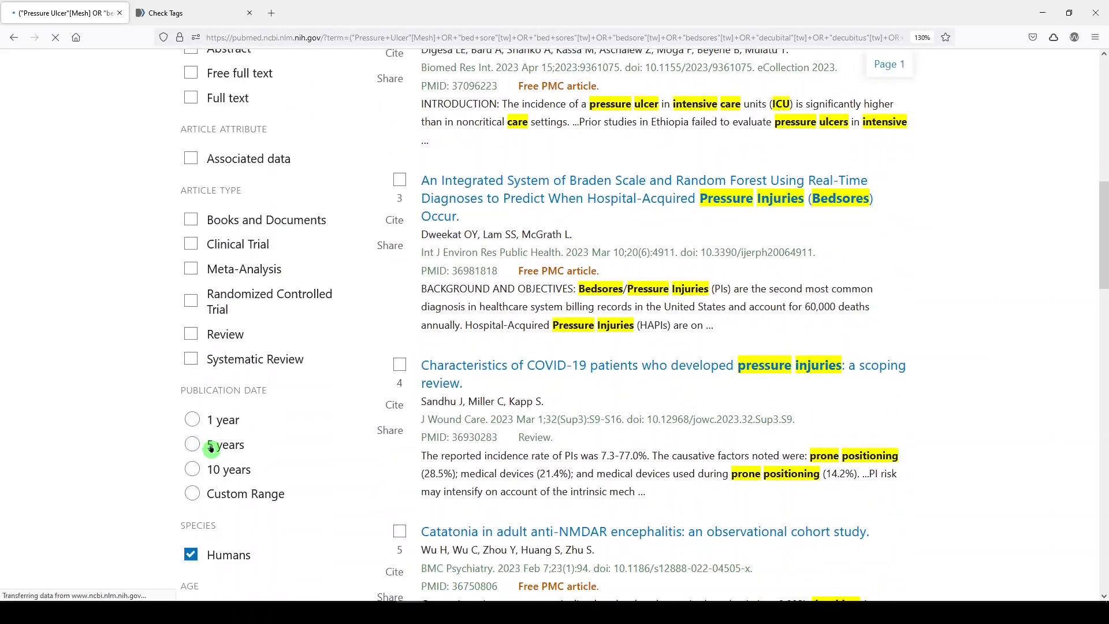
{"action": "scroll", "coordinate": [212, 444], "scroll_direction": "up", "scroll_amount": 6}
{"action": "scroll", "coordinate": [212, 449], "scroll_direction": "down", "scroll_amount": 1}
{"action": "scroll", "coordinate": [212, 449], "scroll_direction": "down", "scroll_amount": 7}
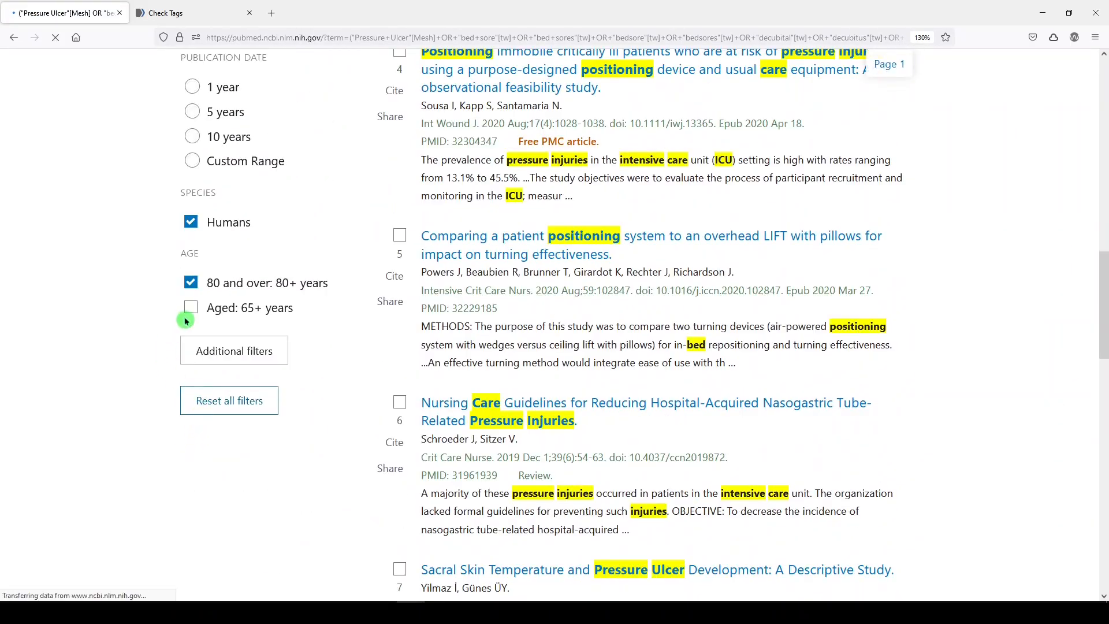
{"action": "scroll", "coordinate": [152, 334], "scroll_direction": "down", "scroll_amount": 4}
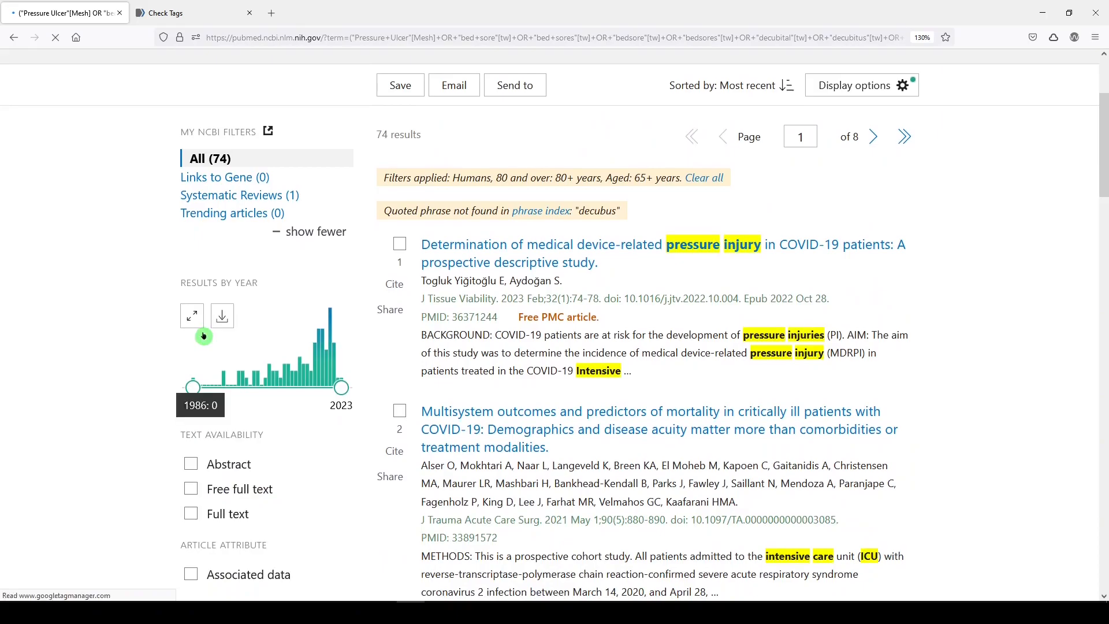
Step: Add the Clinical Trial article type filter to the Humans and age filters
{"action": "scroll", "coordinate": [153, 335], "scroll_direction": "up", "scroll_amount": 4}
{"action": "scroll", "coordinate": [152, 334], "scroll_direction": "down", "scroll_amount": 4}
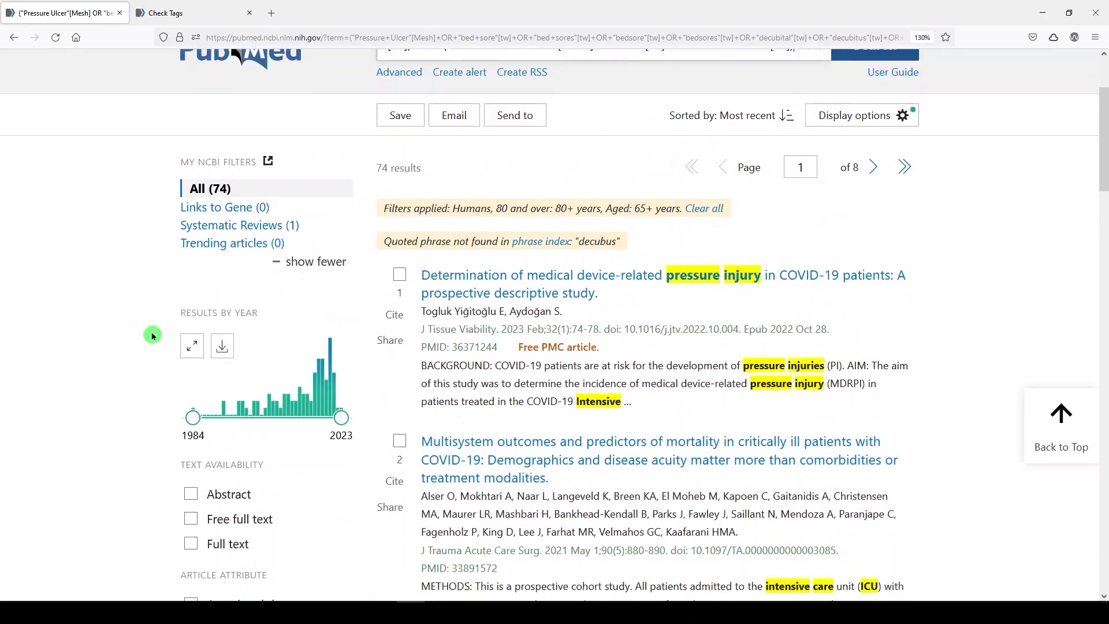
{"action": "scroll", "coordinate": [194, 431], "scroll_direction": "down", "scroll_amount": 1}
{"action": "left_click", "coordinate": [237, 465]}
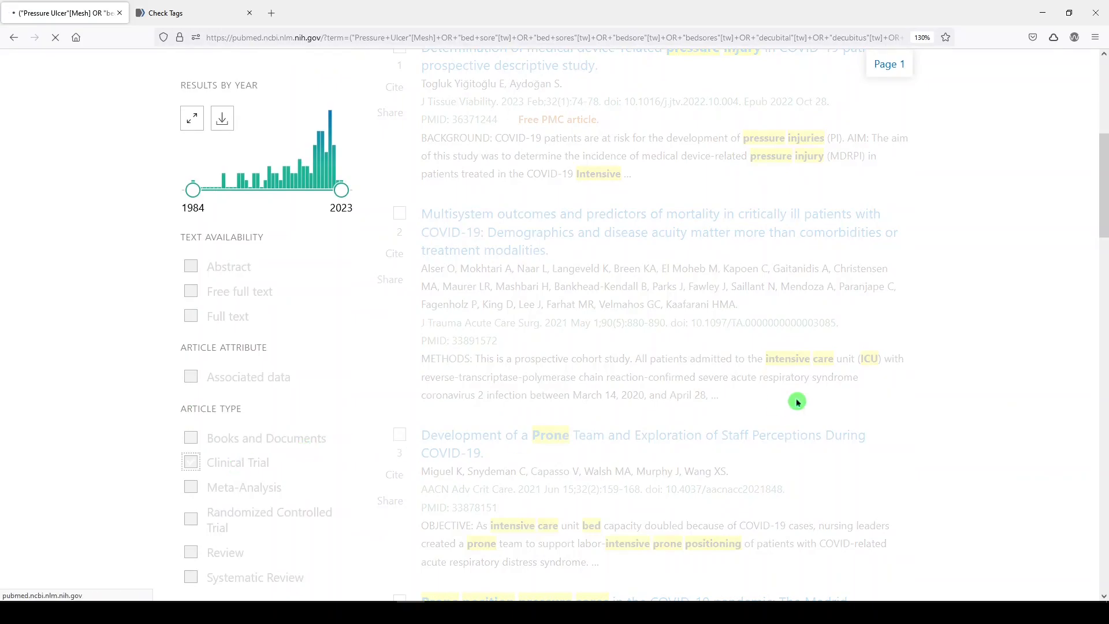